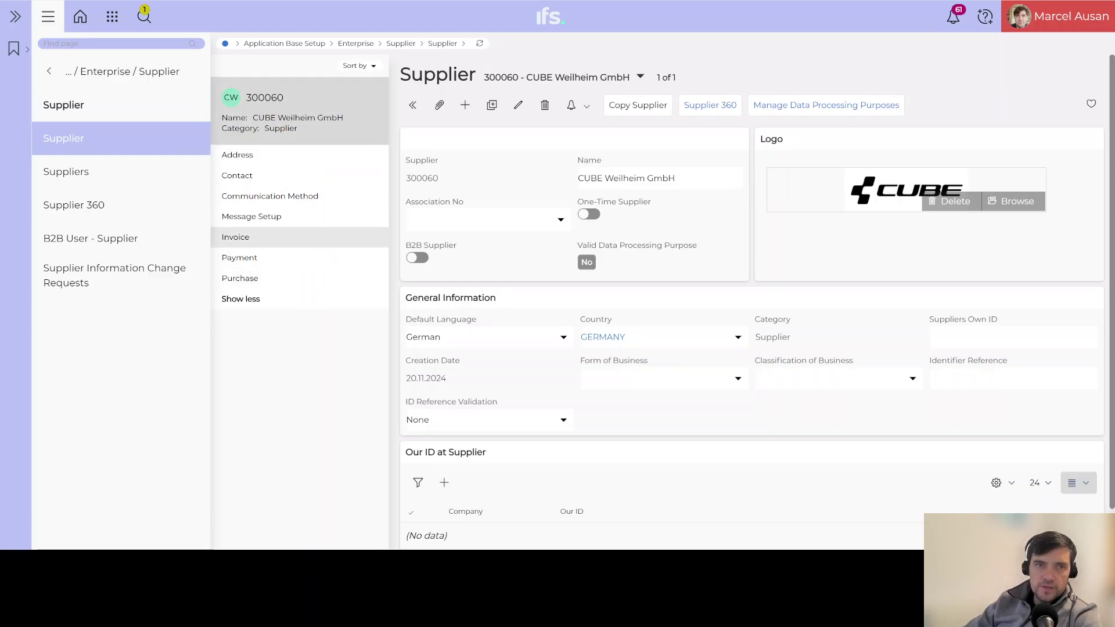
Open Supplier for Part from supplier 300060's Purchase menu and show its search filter
{"action": "left_click", "coordinate": [240, 280]}
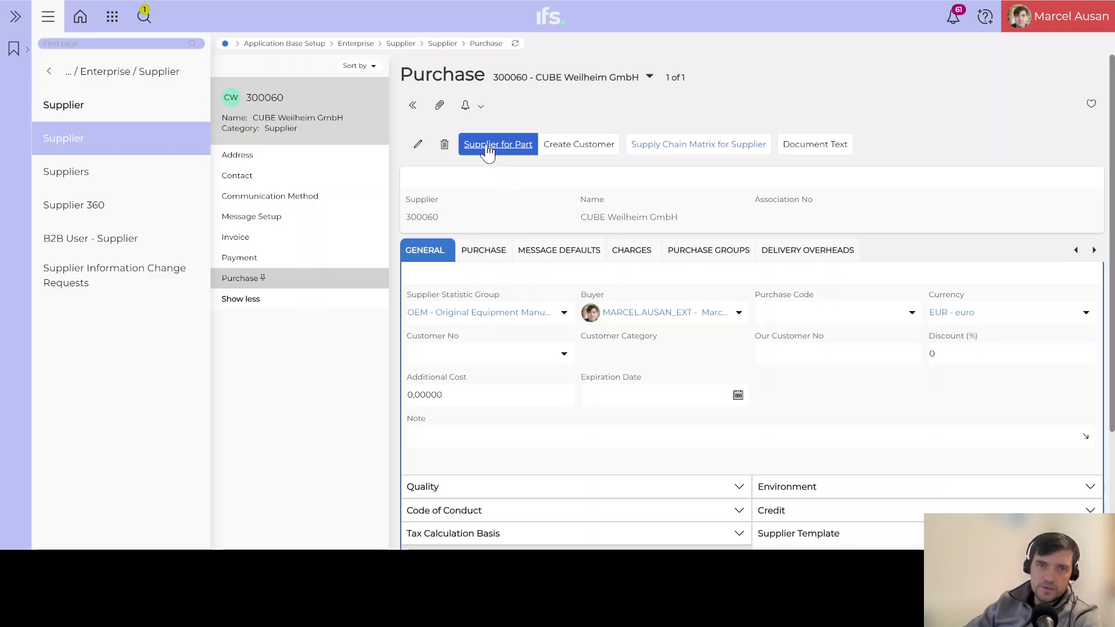
{"action": "left_click", "coordinate": [488, 152]}
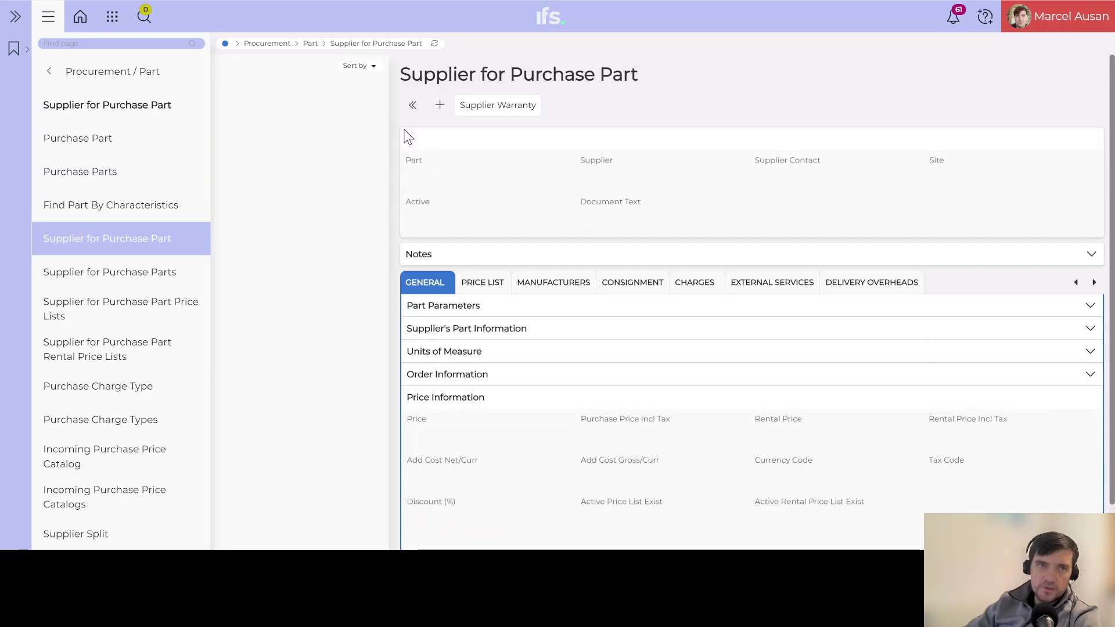
{"action": "left_click", "coordinate": [144, 16]}
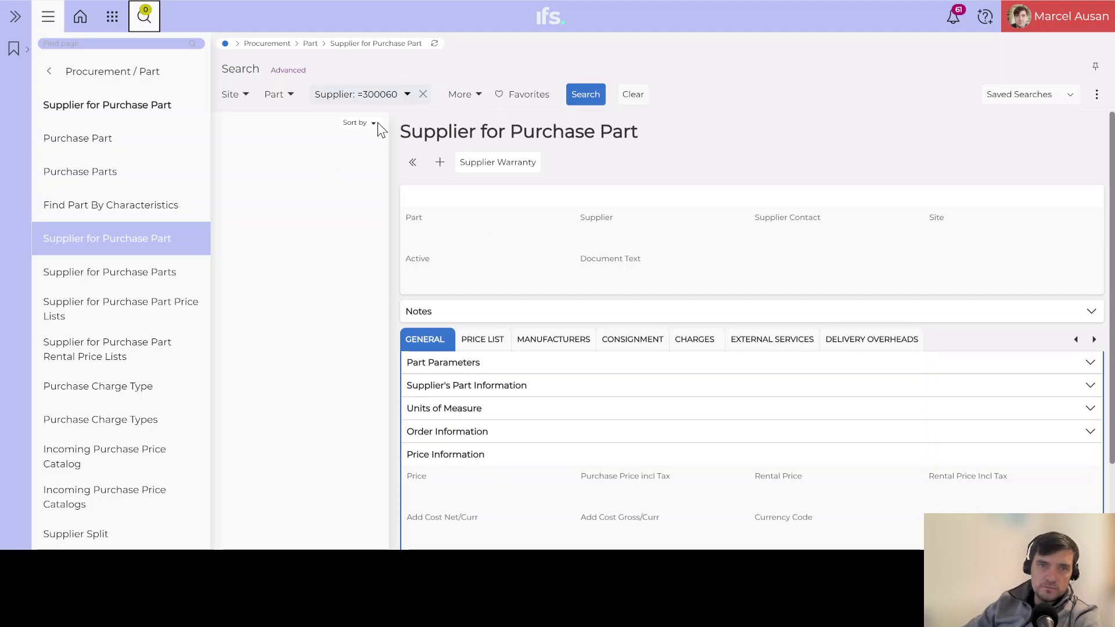
Find the Purchase Part page and open Supplier for Part from part CUBE-REACTION-PRO
{"action": "left_click", "coordinate": [117, 42]}
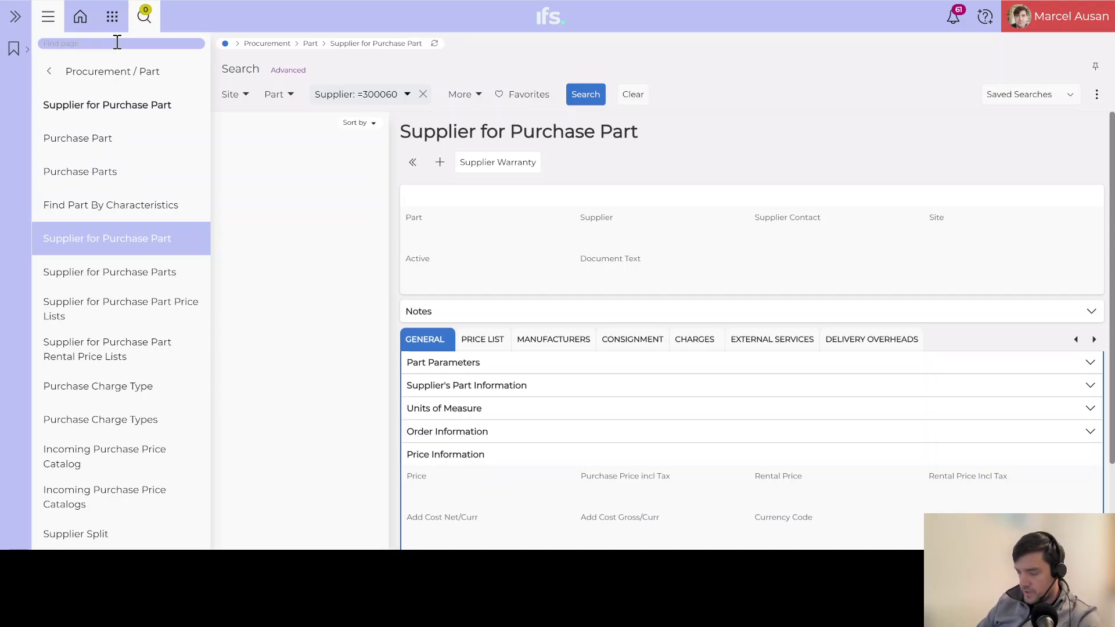
{"action": "type", "text": "=purchase part"}
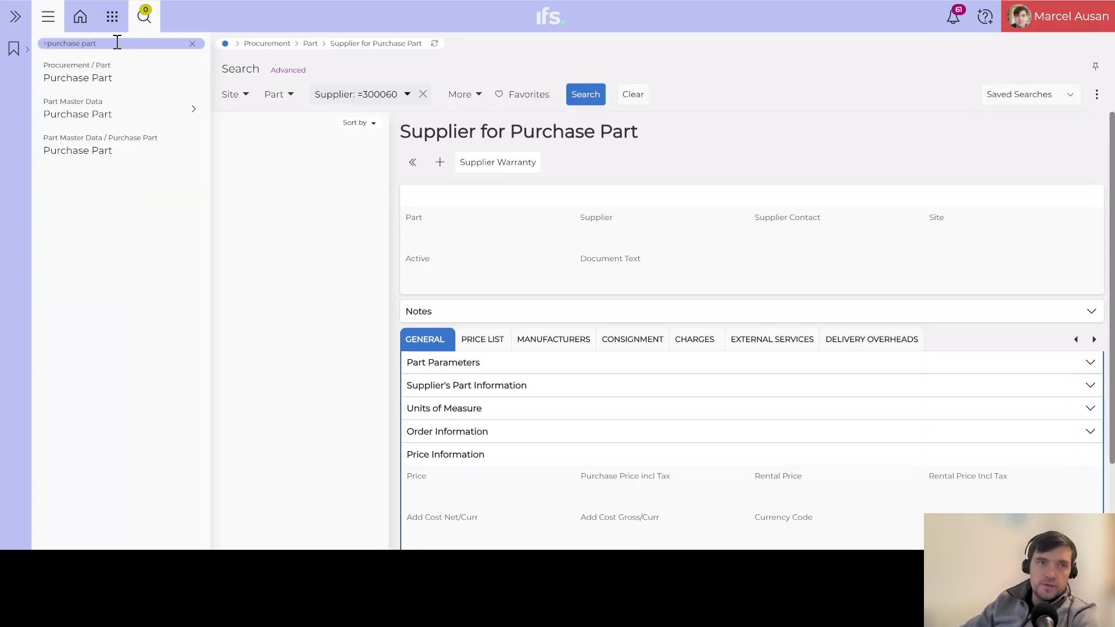
{"action": "left_click", "coordinate": [106, 81]}
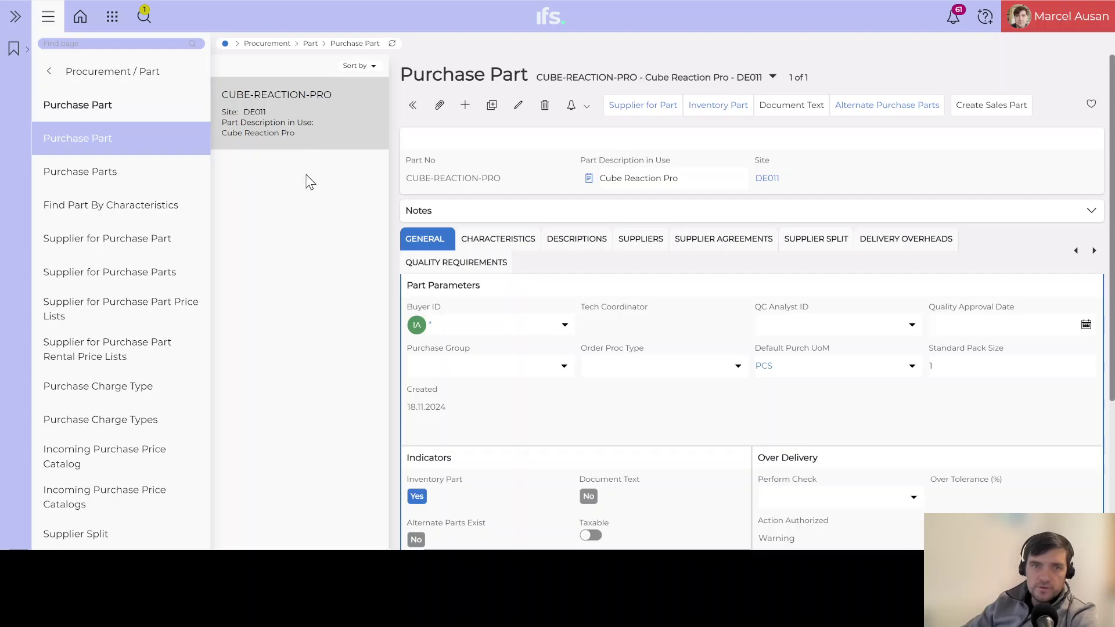
{"action": "left_click", "coordinate": [644, 110]}
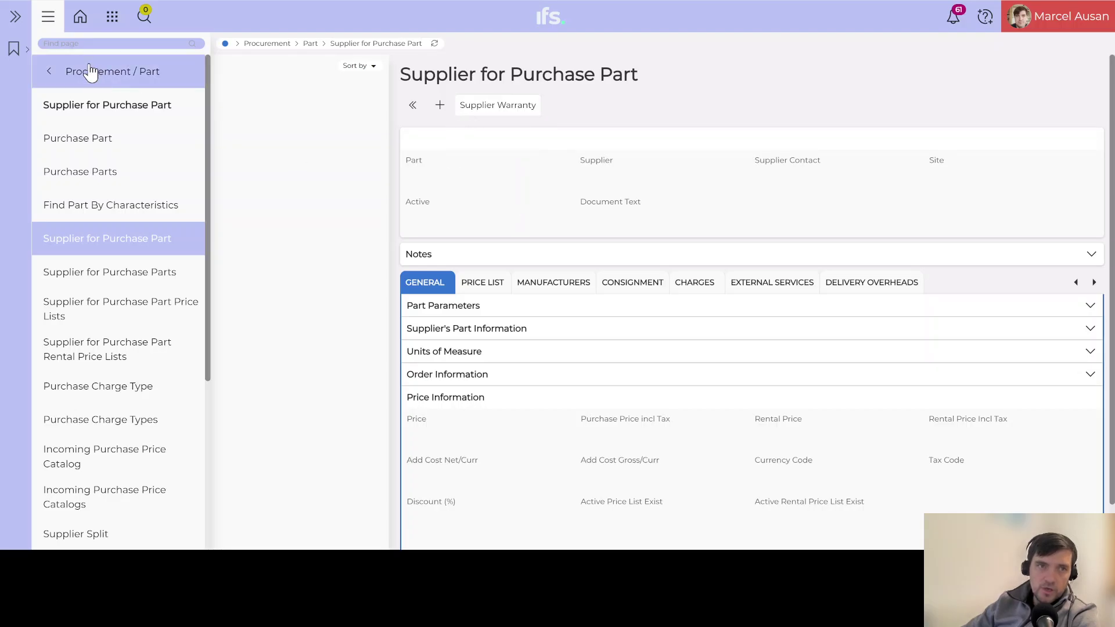
Search the page finder for 'supplier for purchase part', then replace it with abbreviation 'sfpp'
{"action": "left_click", "coordinate": [79, 43]}
{"action": "type", "text": "supplier for purchase part"}
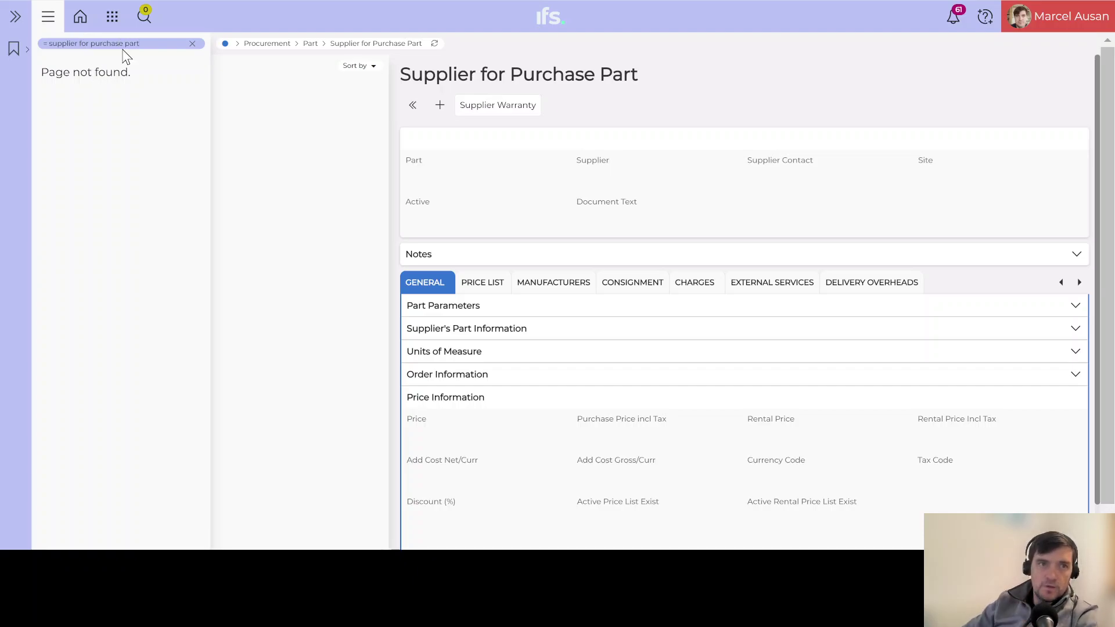
{"action": "left_click_drag", "start_coordinate": [144, 43], "coordinate": [26, 51]}
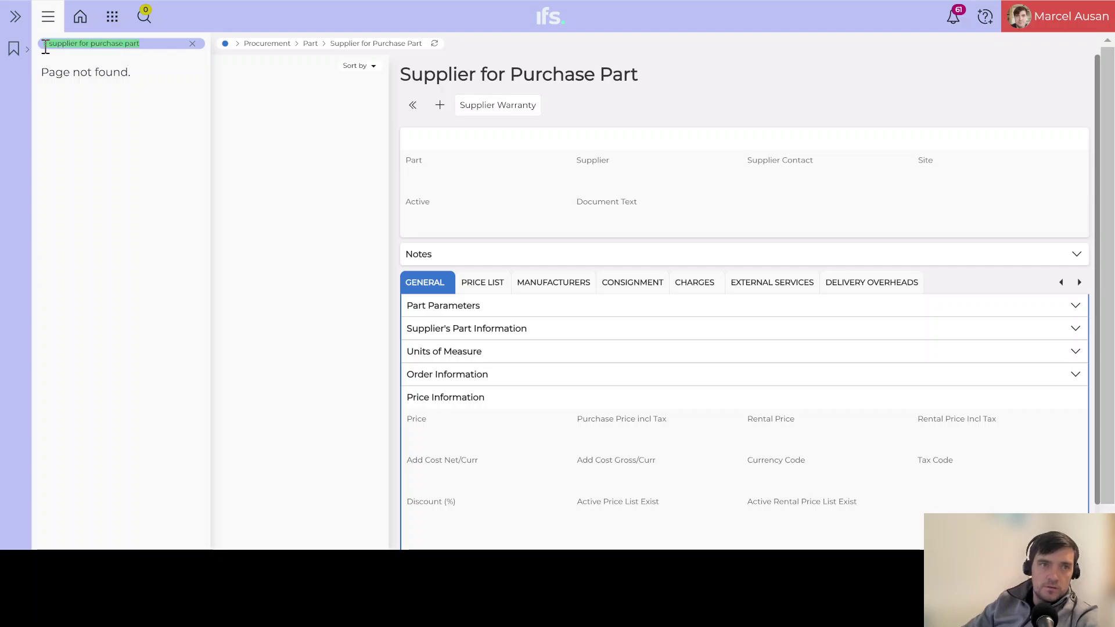
{"action": "left_click", "coordinate": [46, 45]}
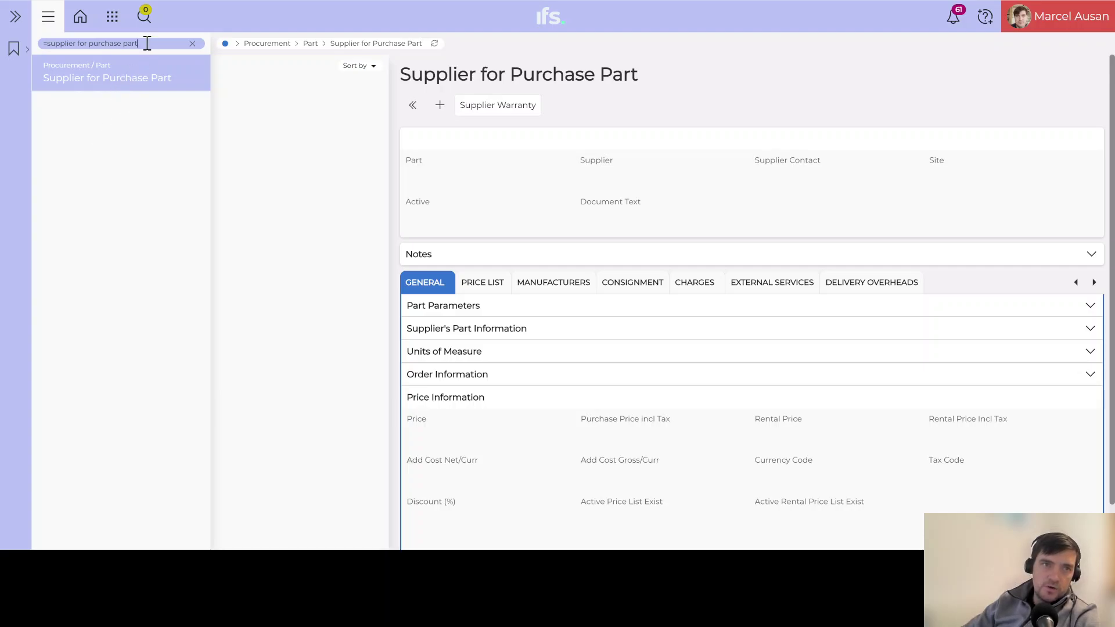
{"action": "left_click_drag", "start_coordinate": [142, 43], "coordinate": [32, 53]}
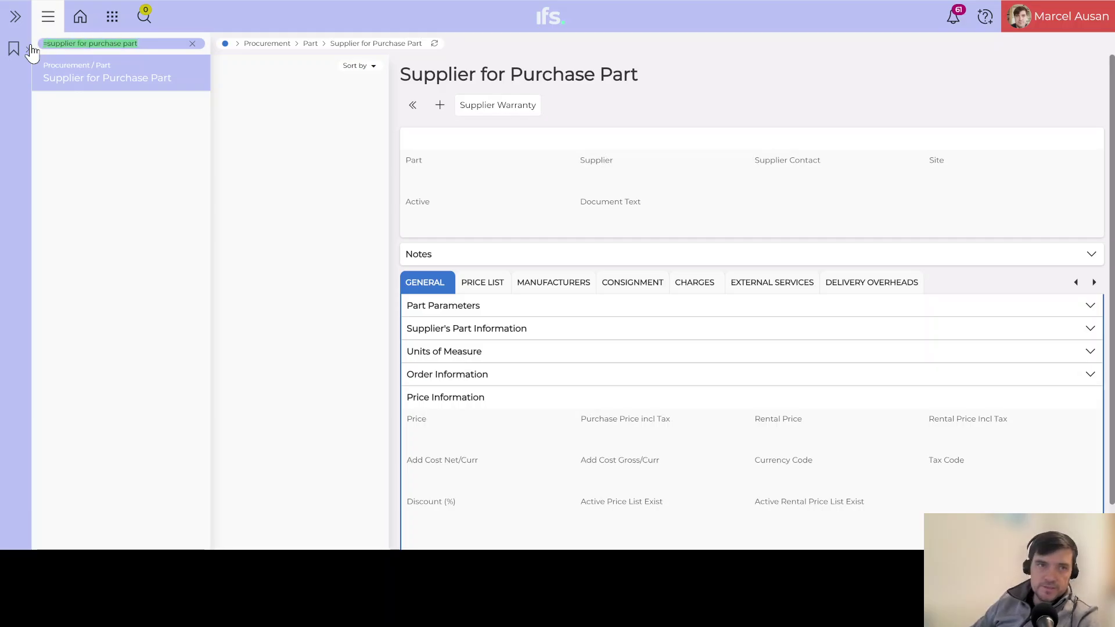
{"action": "key", "text": "BackSpace"}
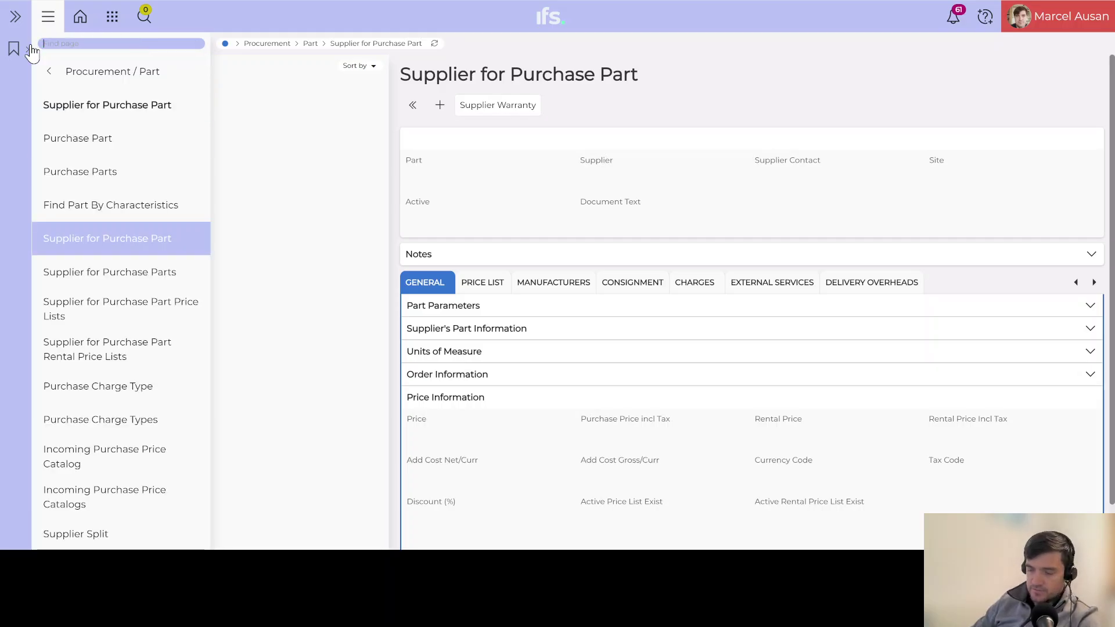
{"action": "type", "text": "s f p p"}
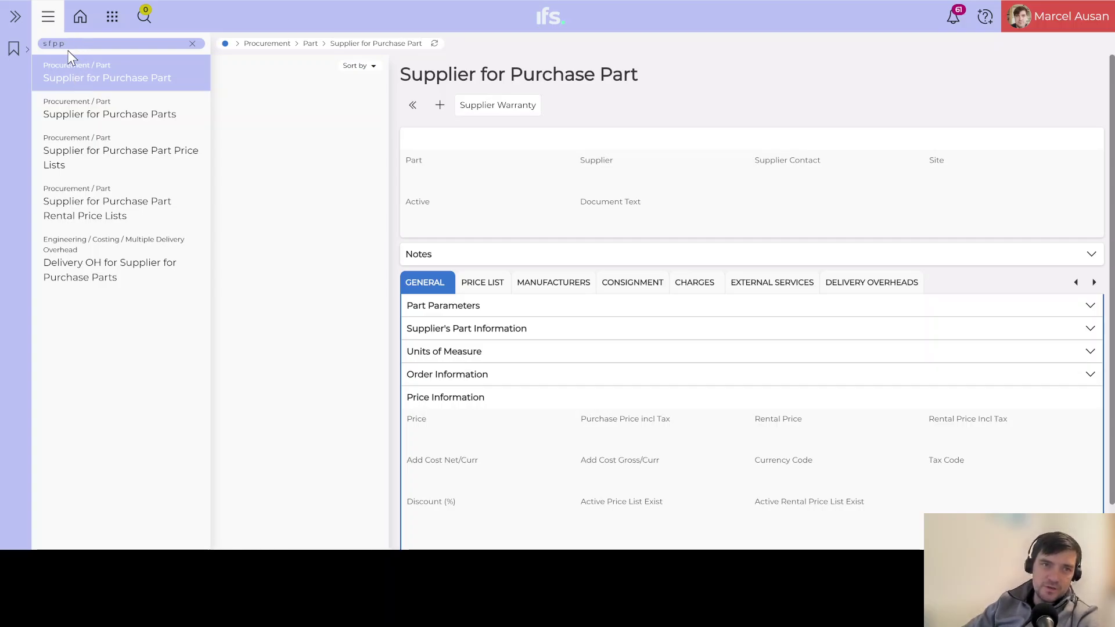
{"action": "left_click_drag", "start_coordinate": [70, 45], "coordinate": [51, 44]}
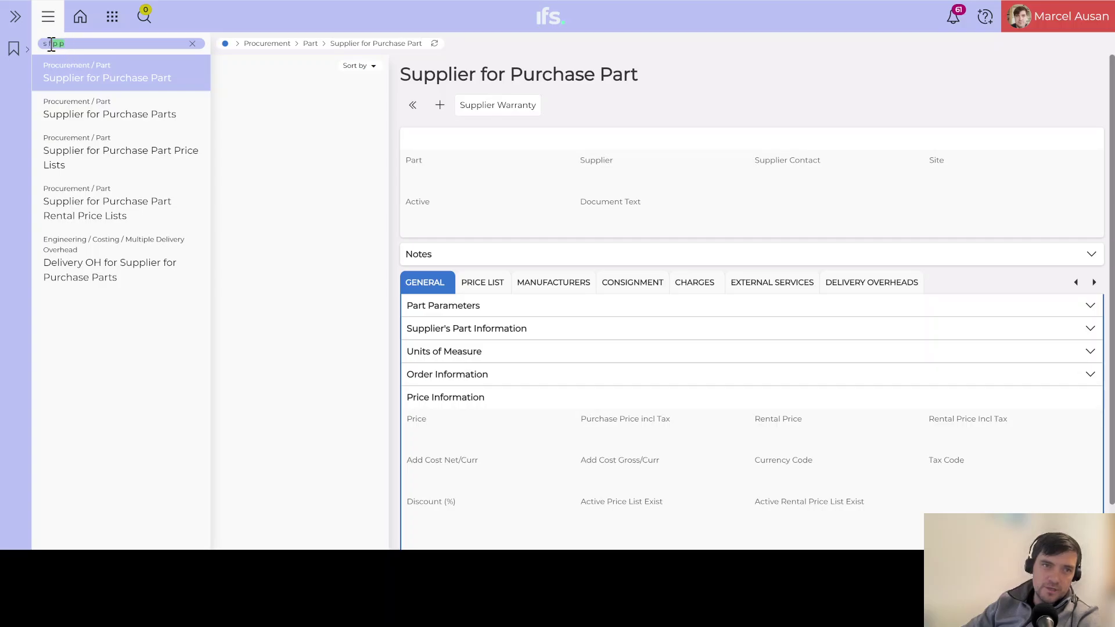
Add a new record linking part CUBE-REACTION-PRO at site DE011 to supplier 300060 CUBE Weilheim GmbH
{"action": "left_click", "coordinate": [441, 108]}
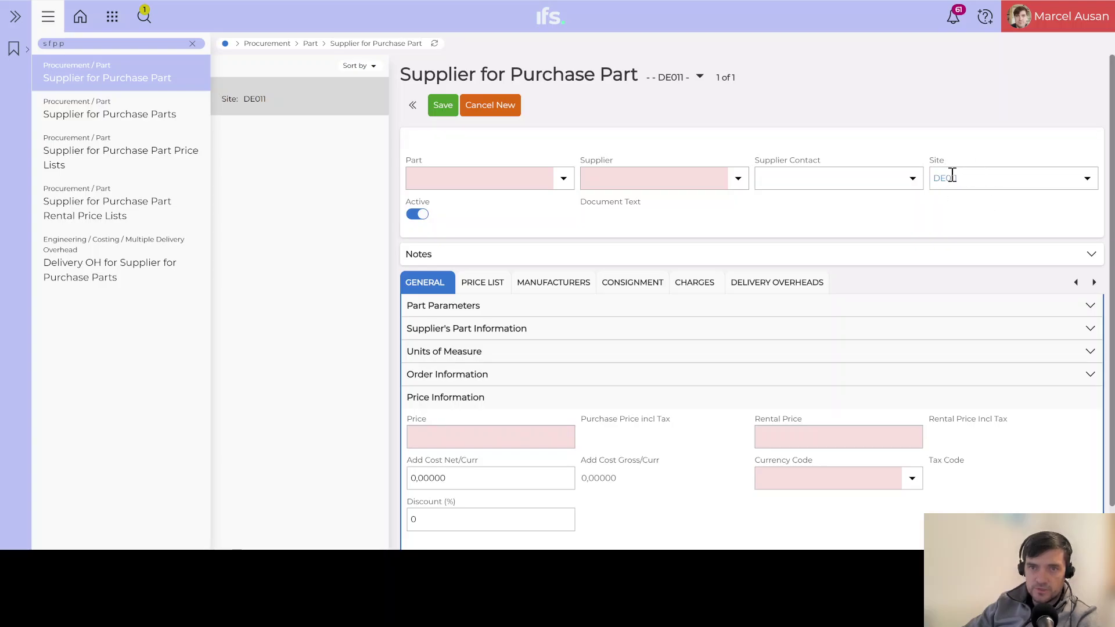
{"action": "left_click", "coordinate": [934, 175]}
{"action": "left_click", "coordinate": [935, 176]}
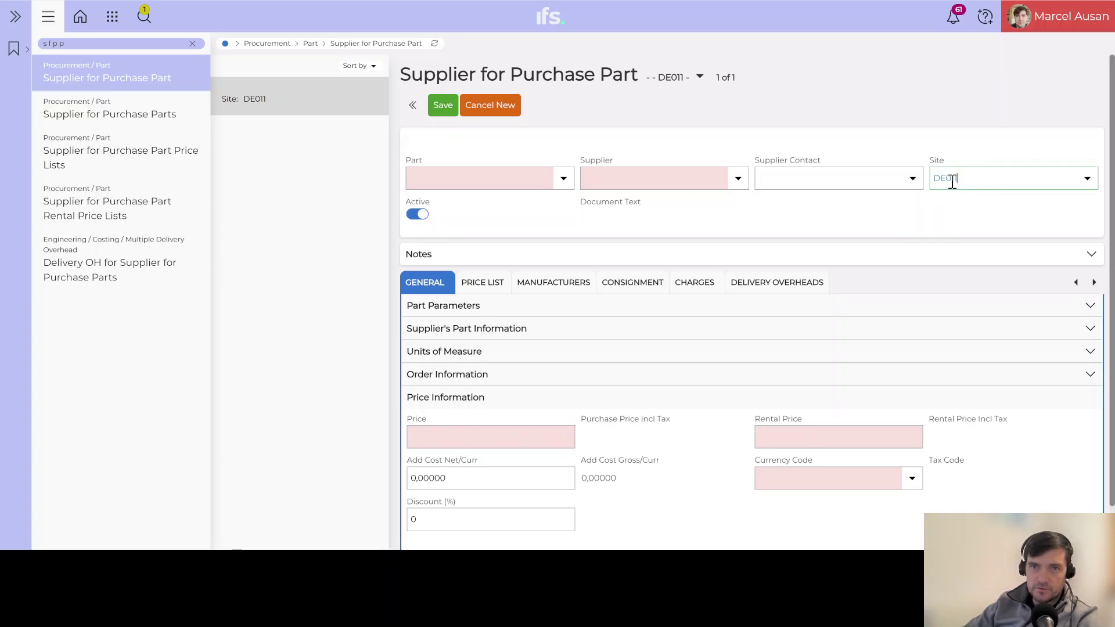
{"action": "left_click", "coordinate": [564, 185]}
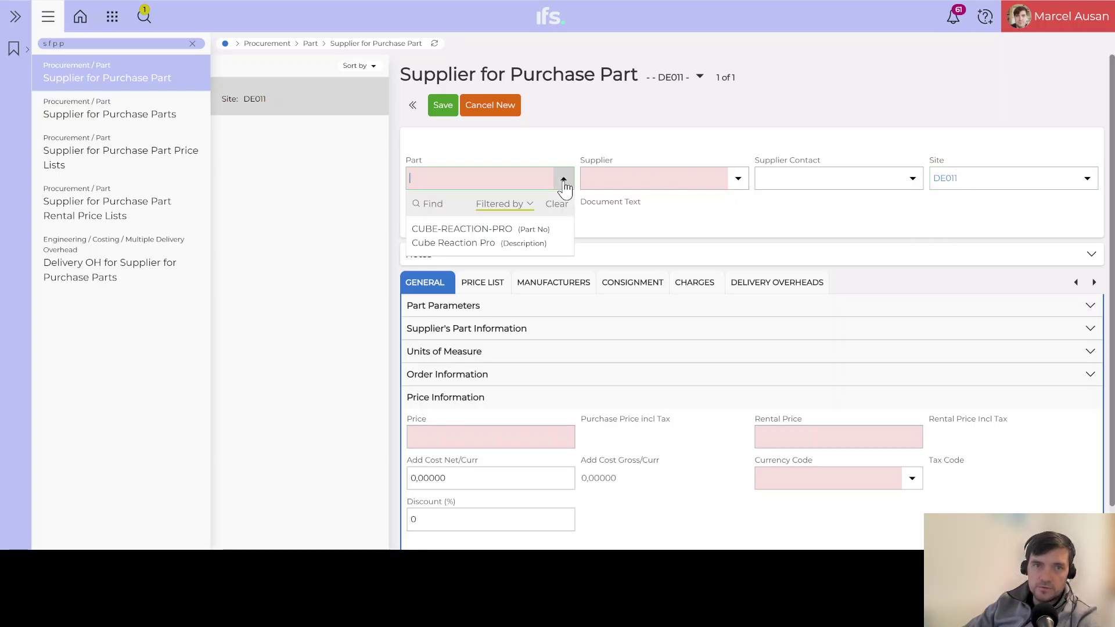
{"action": "left_click", "coordinate": [457, 243]}
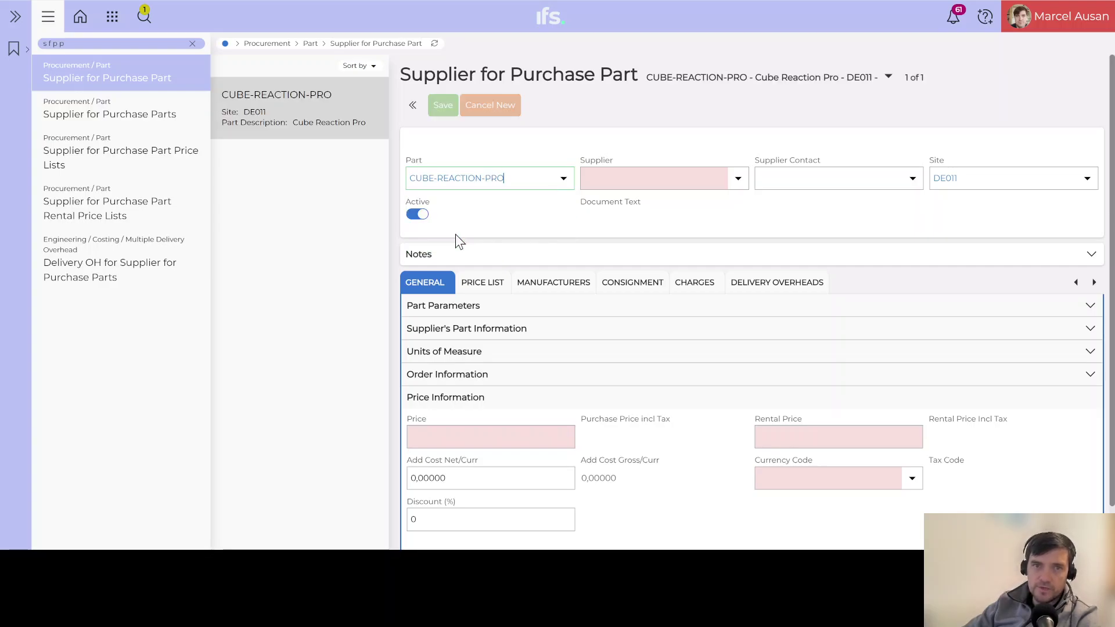
{"action": "left_click", "coordinate": [632, 176]}
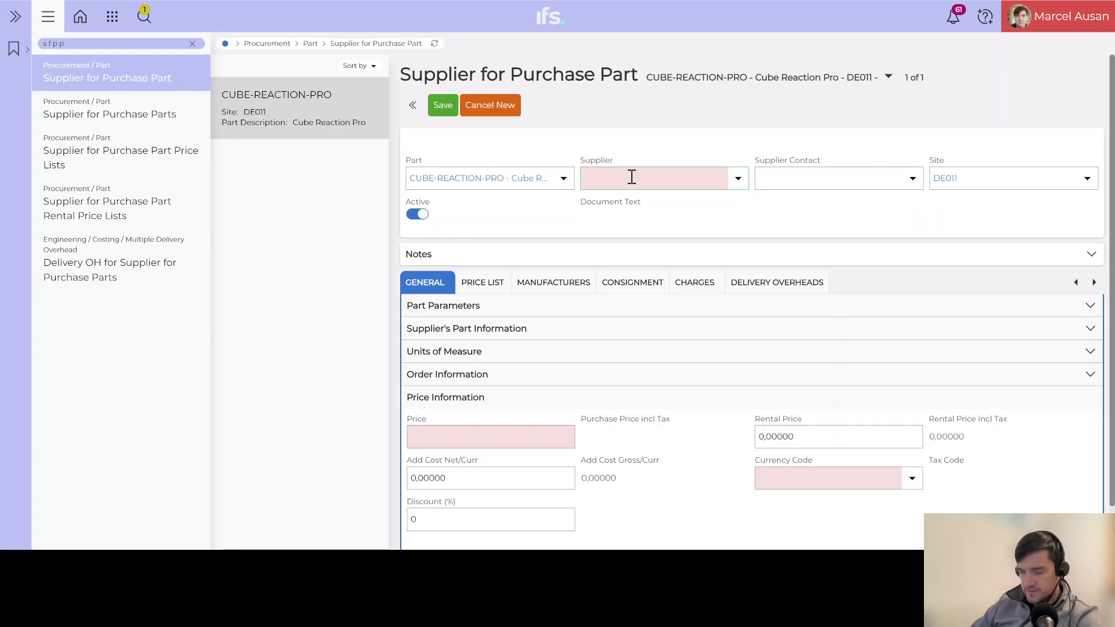
{"action": "type", "text": "Cu"}
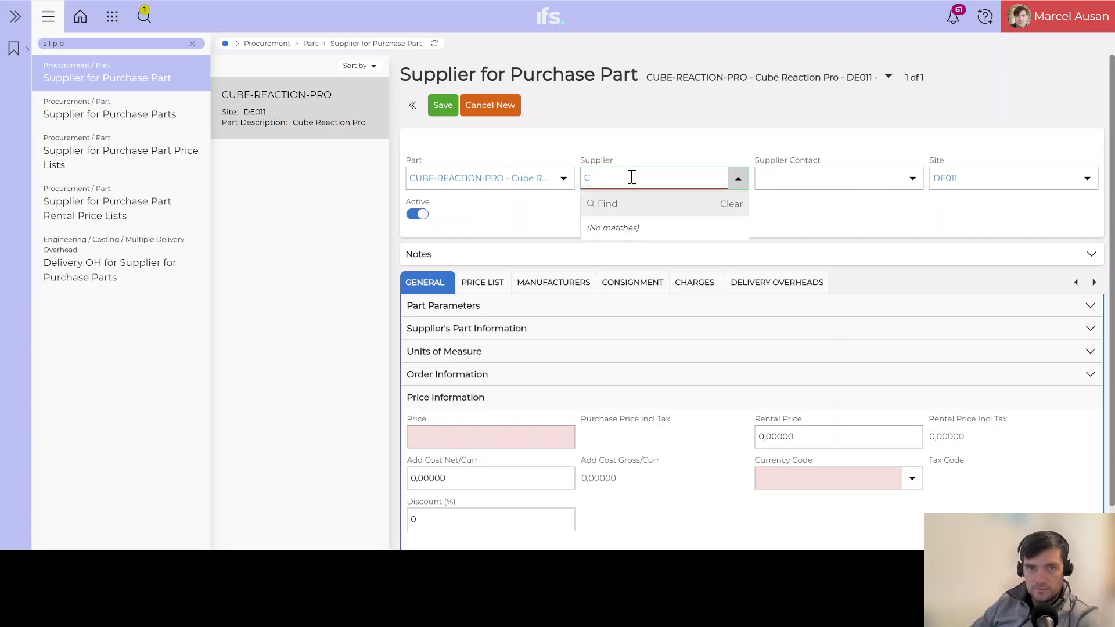
{"action": "key", "text": "BackSpace"}
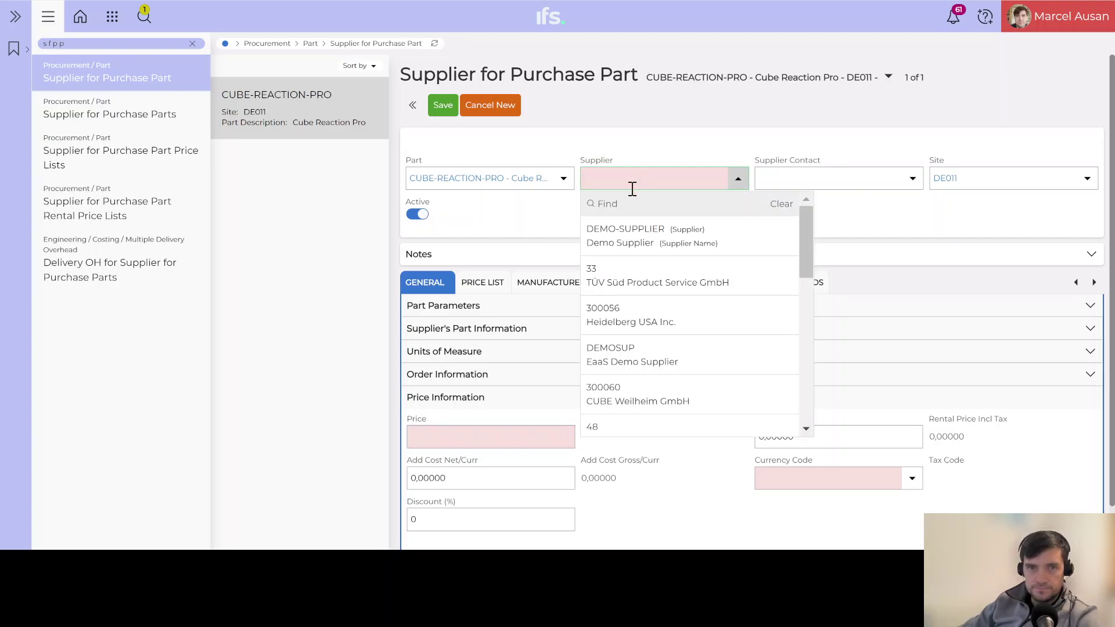
{"action": "left_click", "coordinate": [637, 394]}
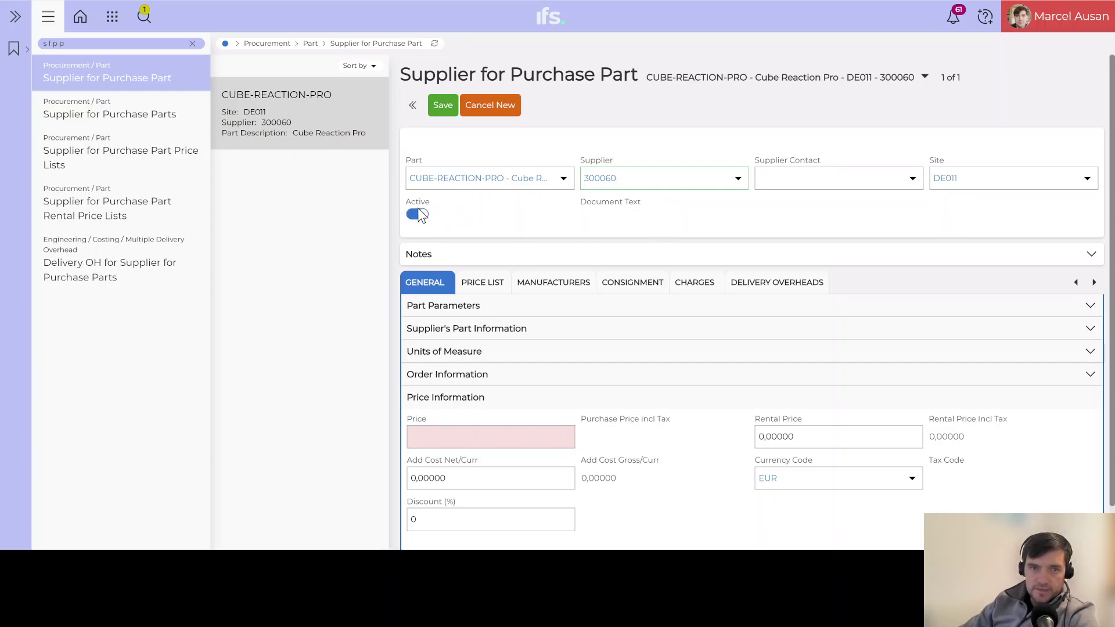
{"action": "scroll", "coordinate": [500, 270], "scroll_direction": "down", "scroll_amount": 1}
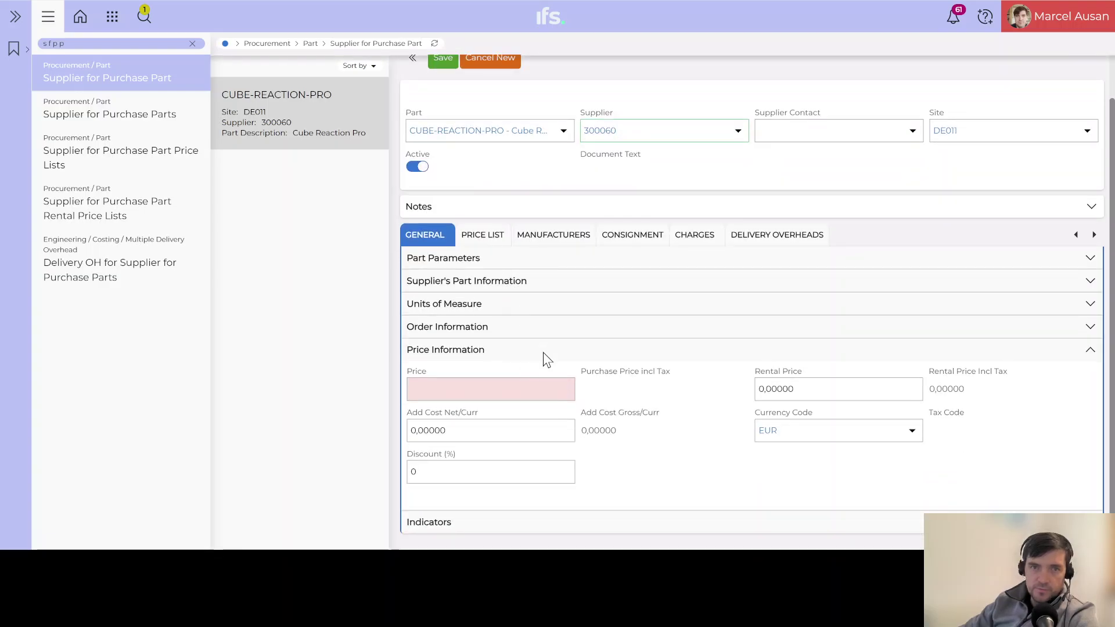
Enter a purchase price of 500 and save the new supplier-for-part record
{"action": "left_click", "coordinate": [501, 389]}
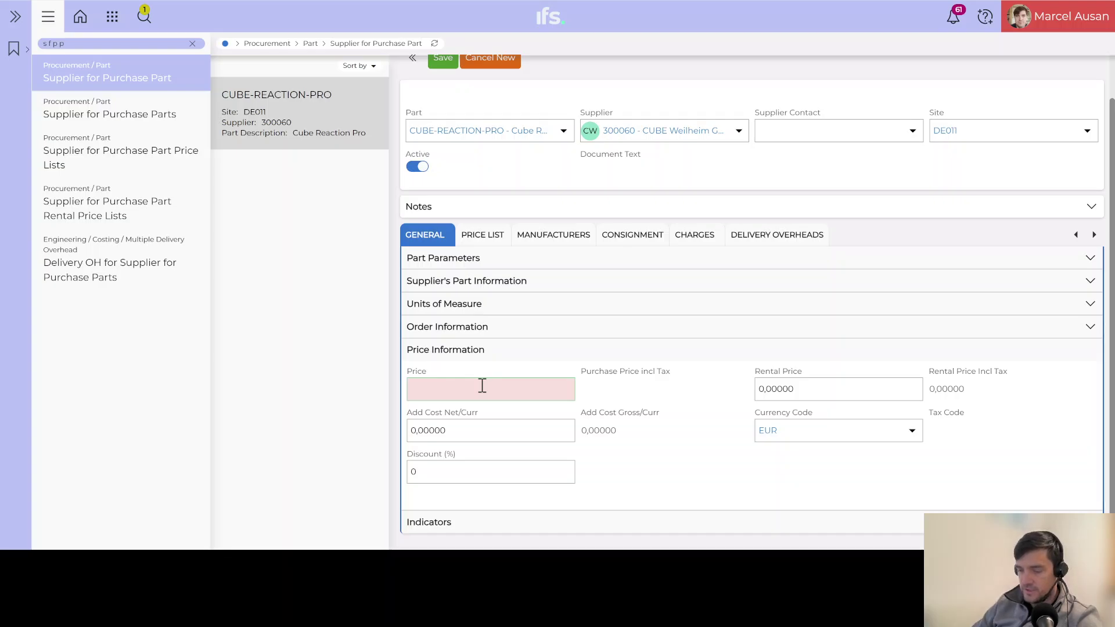
{"action": "type", "text": "500"}
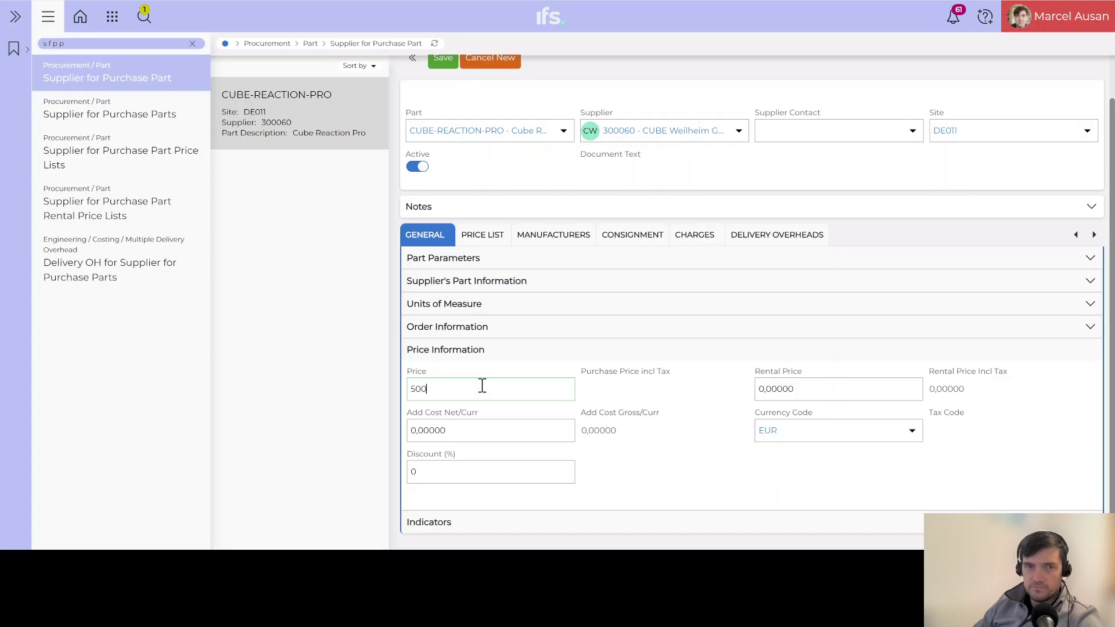
{"action": "key", "text": "Tab"}
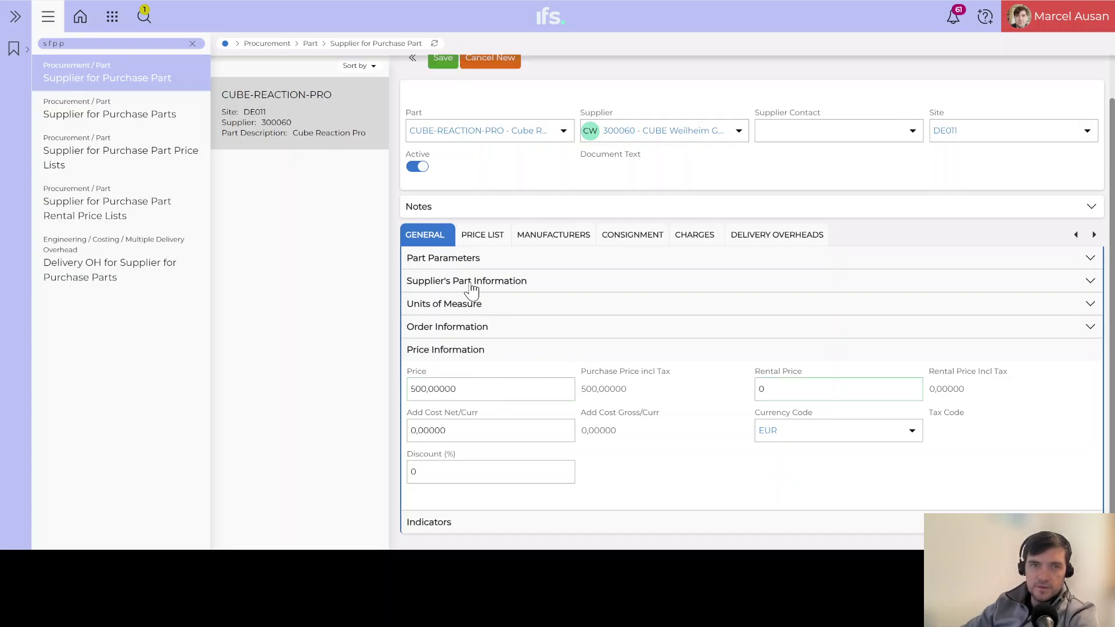
{"action": "scroll", "coordinate": [471, 288], "scroll_direction": "up", "scroll_amount": 1}
{"action": "left_click", "coordinate": [444, 107]}
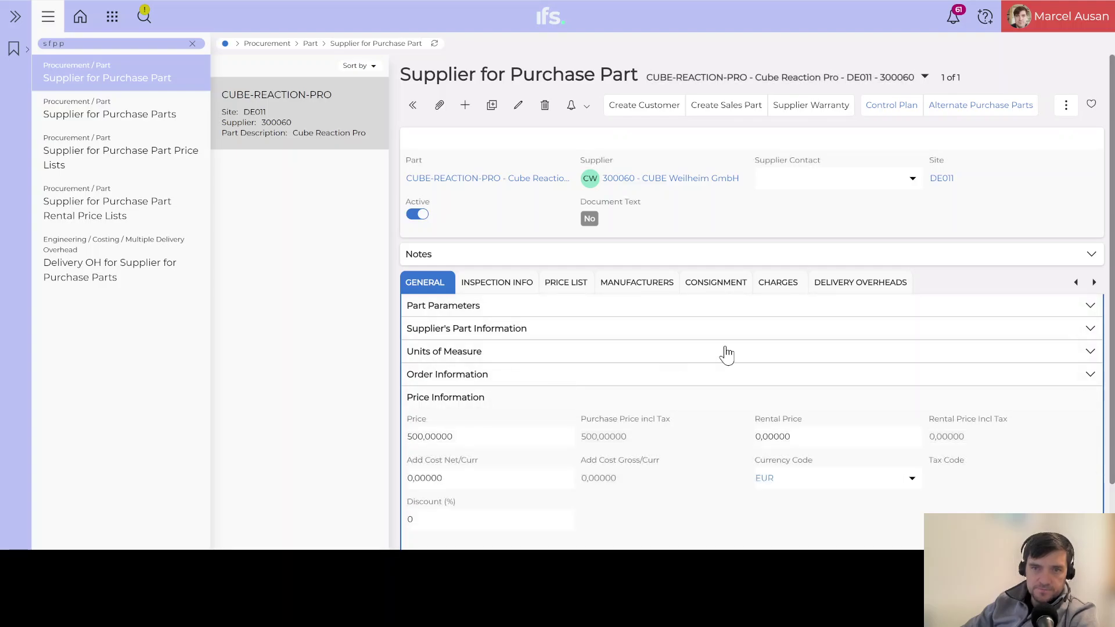
In Part Parameters, keep acquisition type Purchase Only and set Country of Origin to Germany
{"action": "left_click", "coordinate": [1090, 308]}
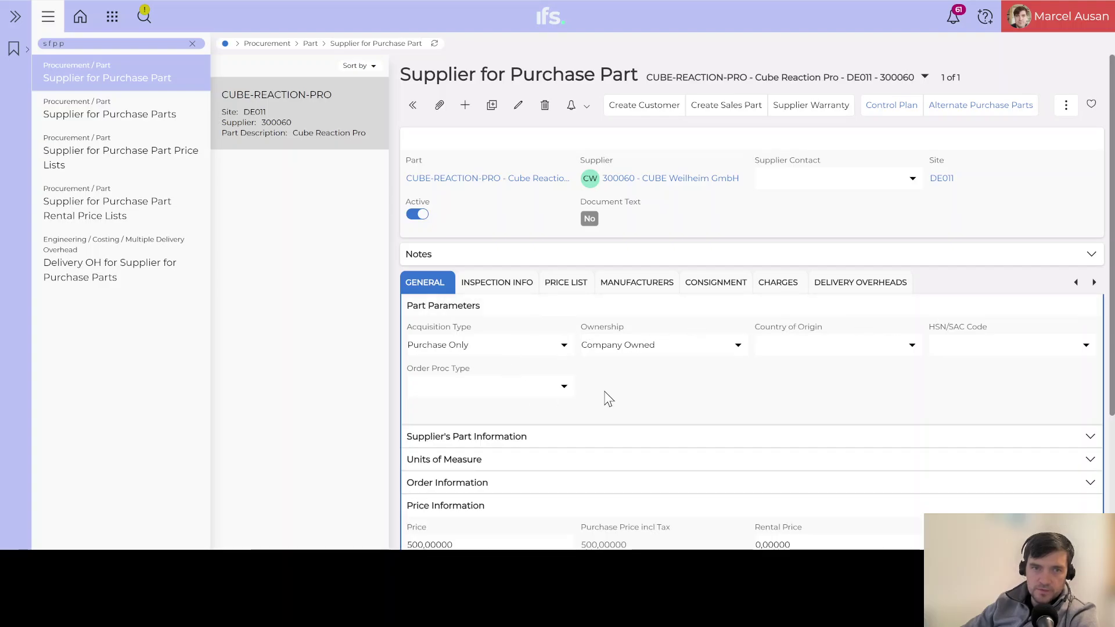
{"action": "left_click", "coordinate": [563, 347]}
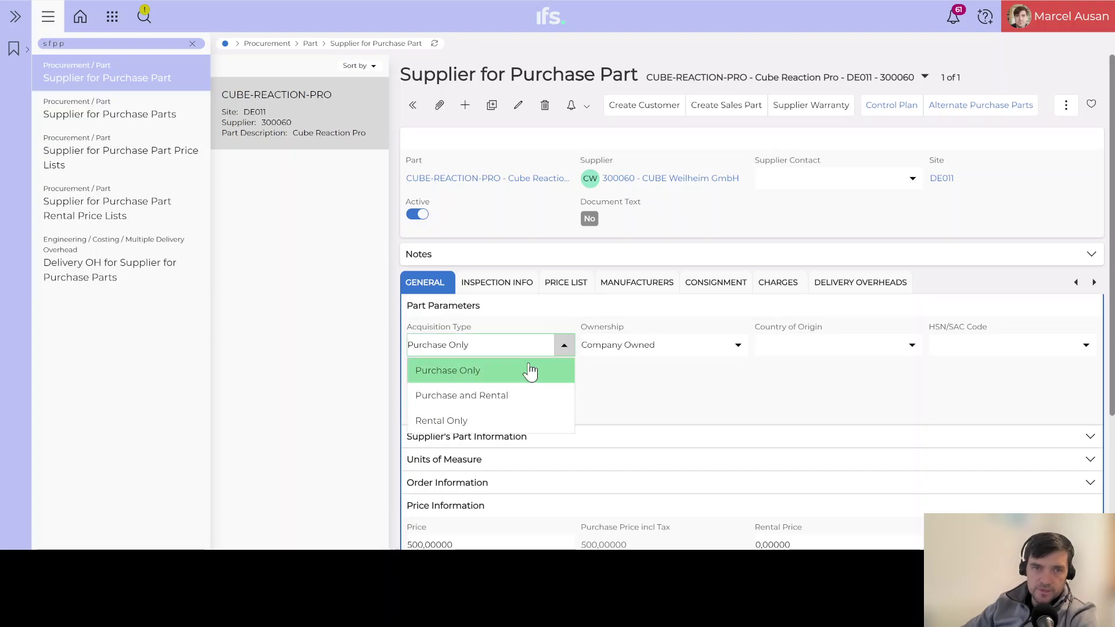
{"action": "left_click", "coordinate": [623, 378]}
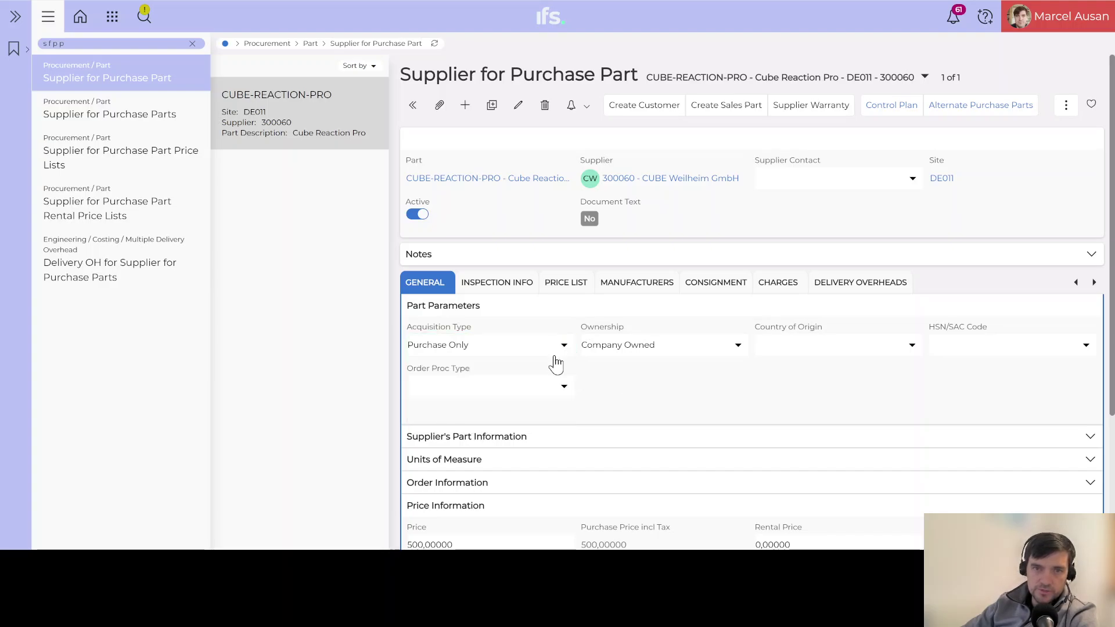
{"action": "left_click", "coordinate": [772, 349]}
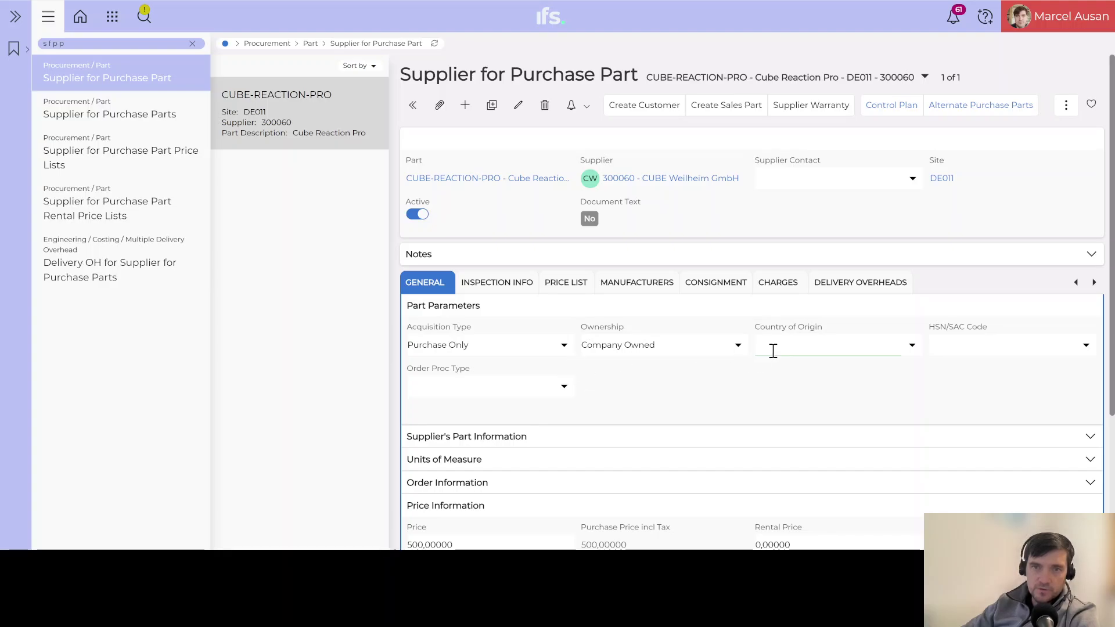
{"action": "left_click", "coordinate": [807, 347]}
{"action": "type", "text": "ger"}
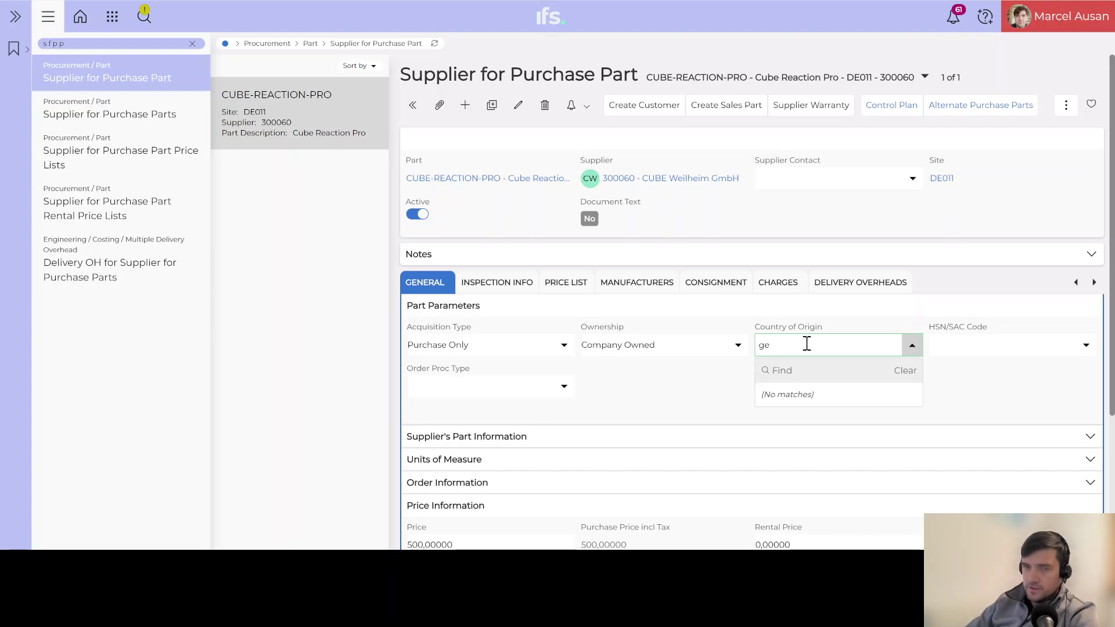
{"action": "key", "text": "BackSpace"}
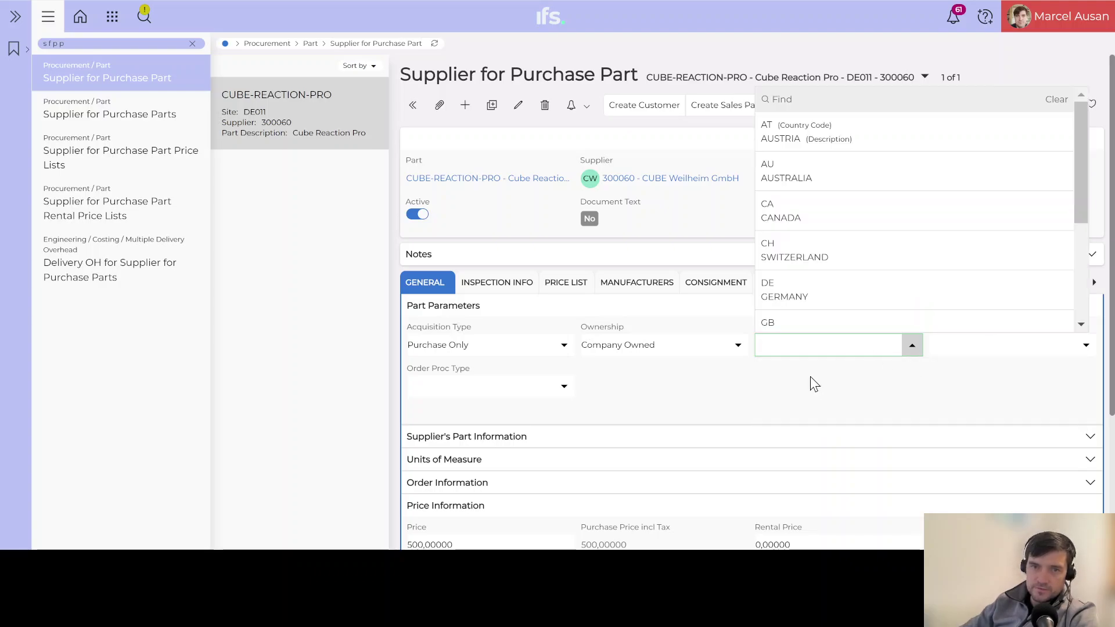
{"action": "left_click", "coordinate": [806, 302]}
{"action": "left_click", "coordinate": [763, 365]}
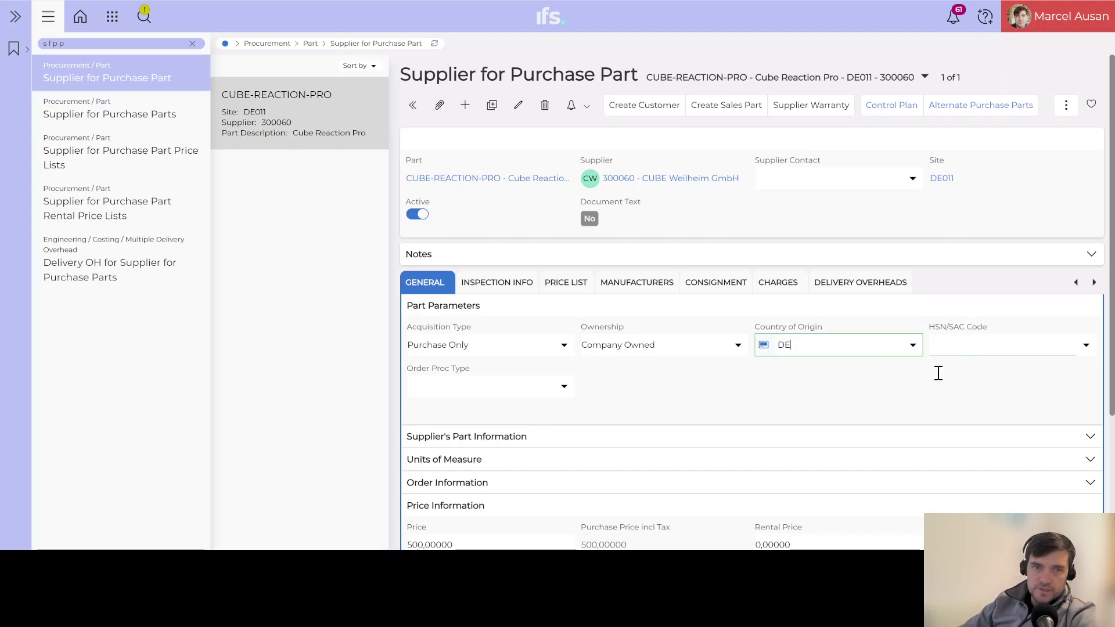
{"action": "left_click", "coordinate": [567, 312]}
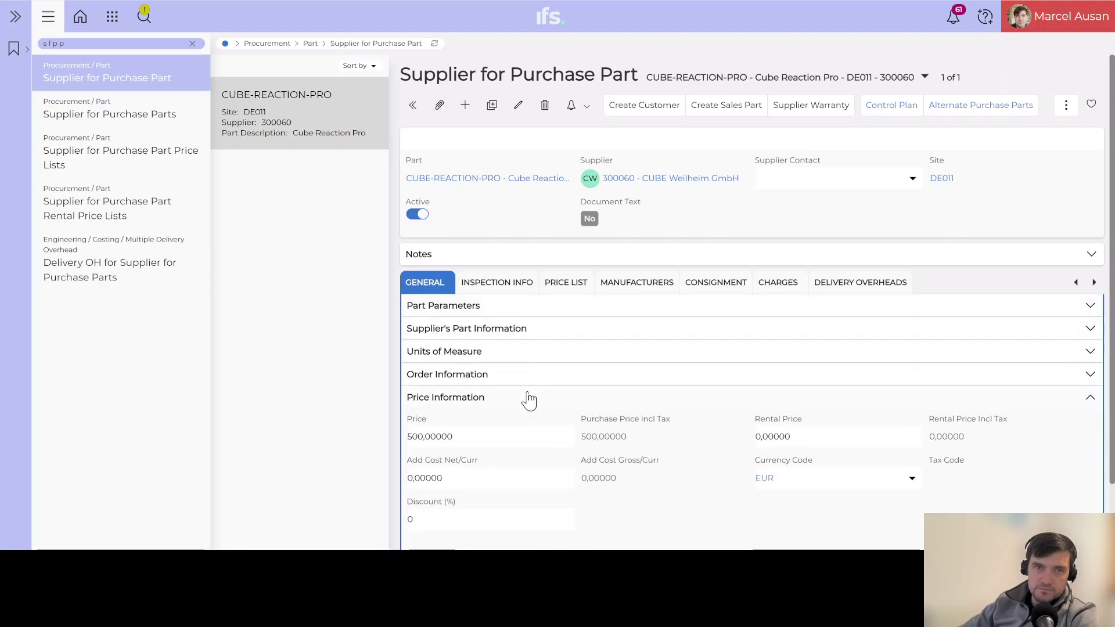
{"action": "left_click", "coordinate": [525, 336]}
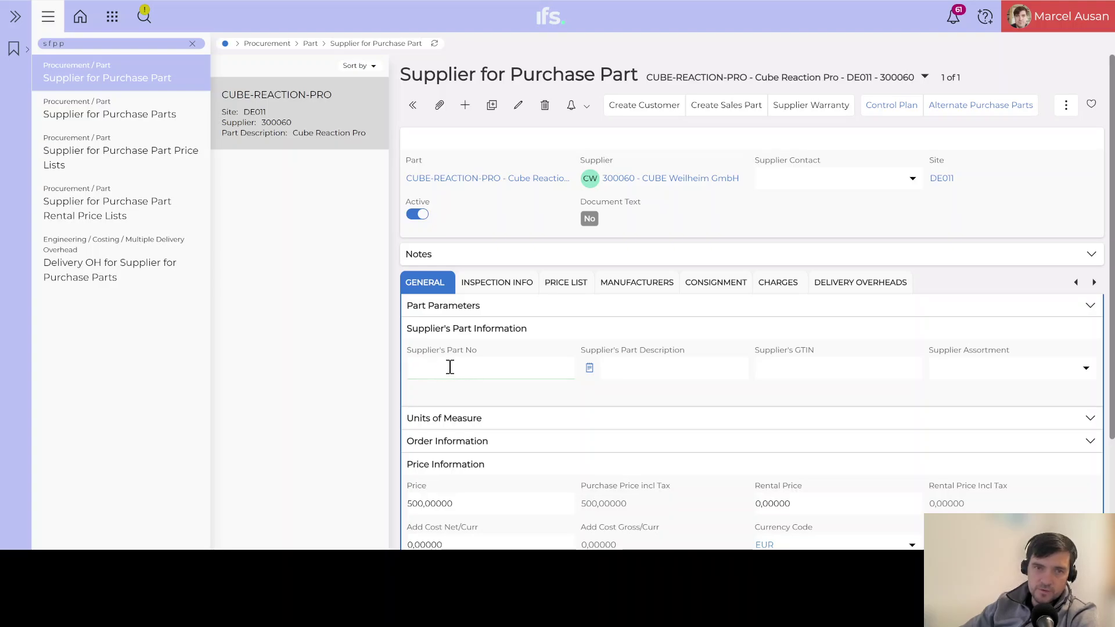
{"action": "left_click", "coordinate": [694, 368]}
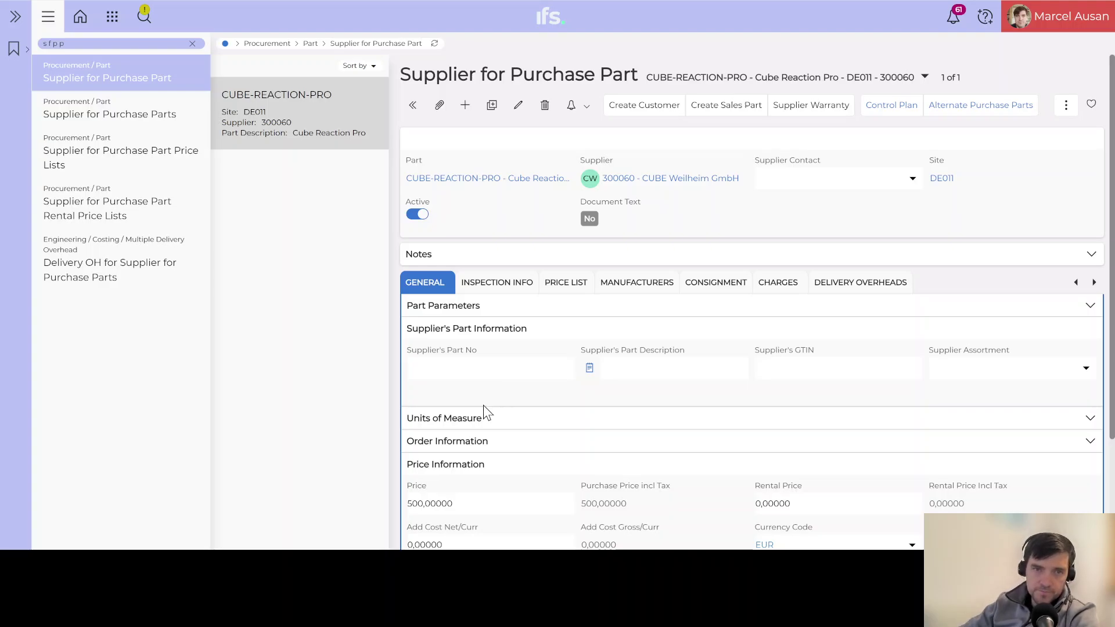
{"action": "left_click", "coordinate": [532, 346]}
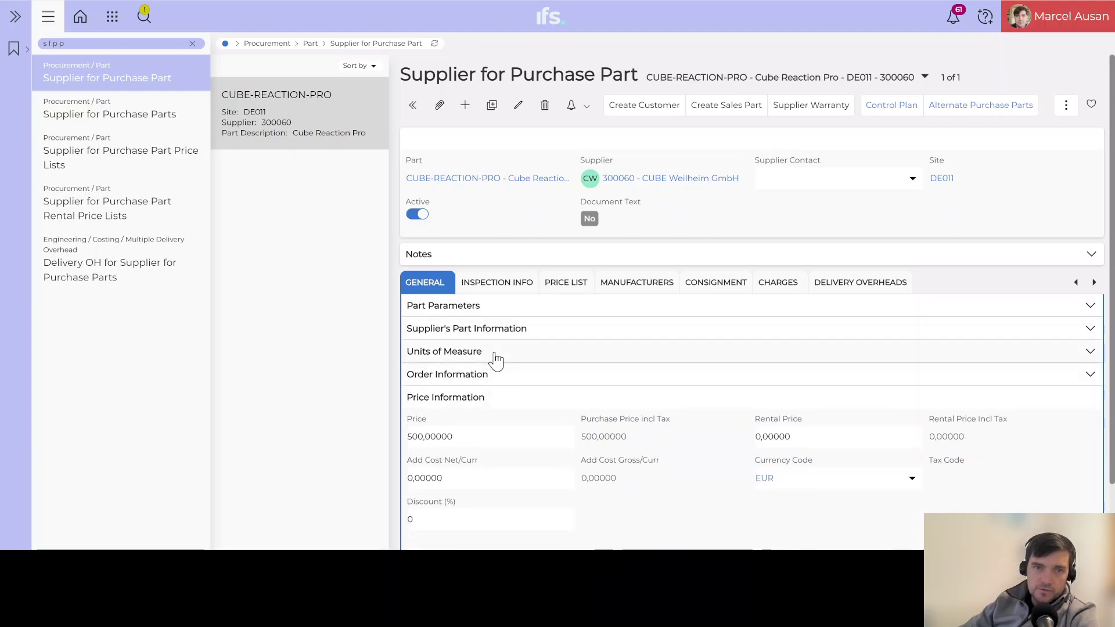
Review Units of Measure: PCS purchase and price units with conversion factor 1
{"action": "left_click", "coordinate": [495, 353]}
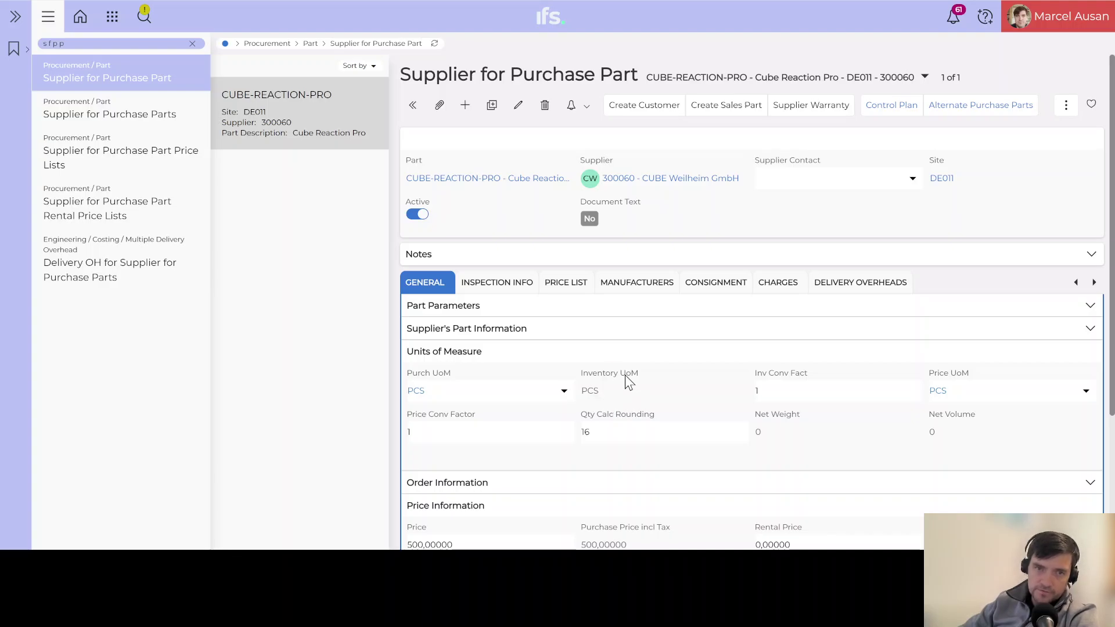
{"action": "left_click", "coordinate": [604, 356]}
In Order Information, change Min Order Qty from 0 to 5
{"action": "left_click", "coordinate": [549, 377]}
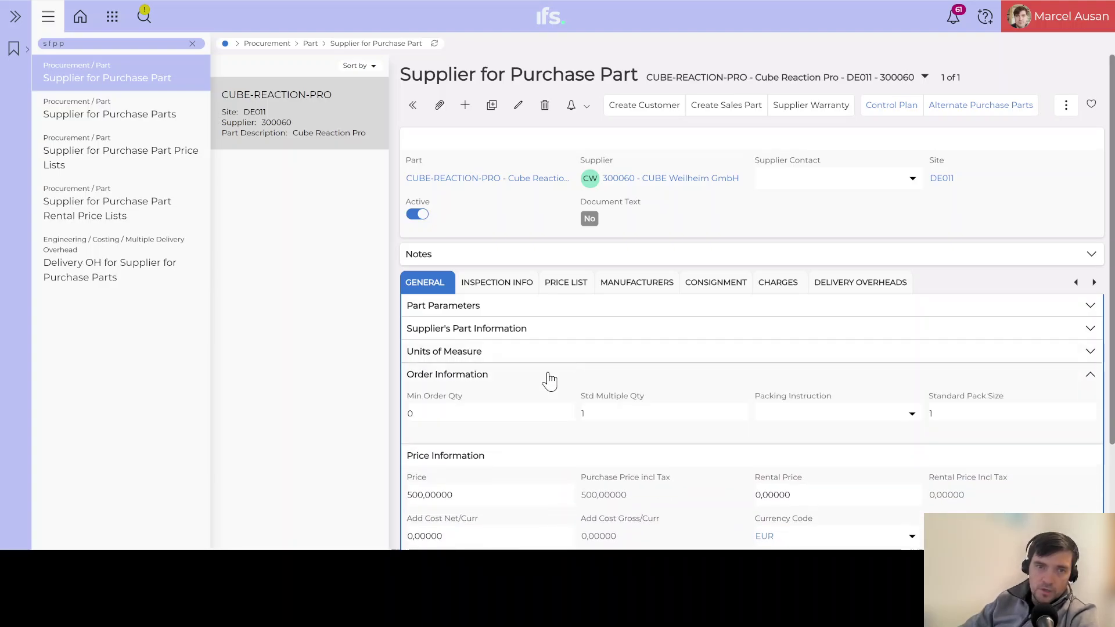
{"action": "scroll", "coordinate": [537, 407], "scroll_direction": "down", "scroll_amount": 1}
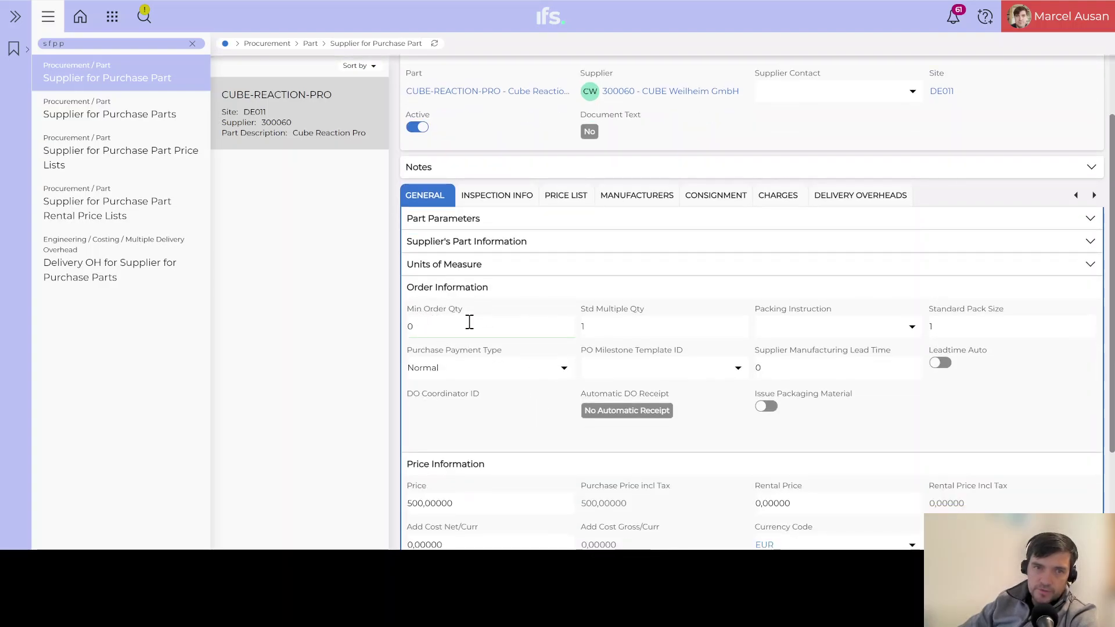
{"action": "left_click", "coordinate": [434, 327]}
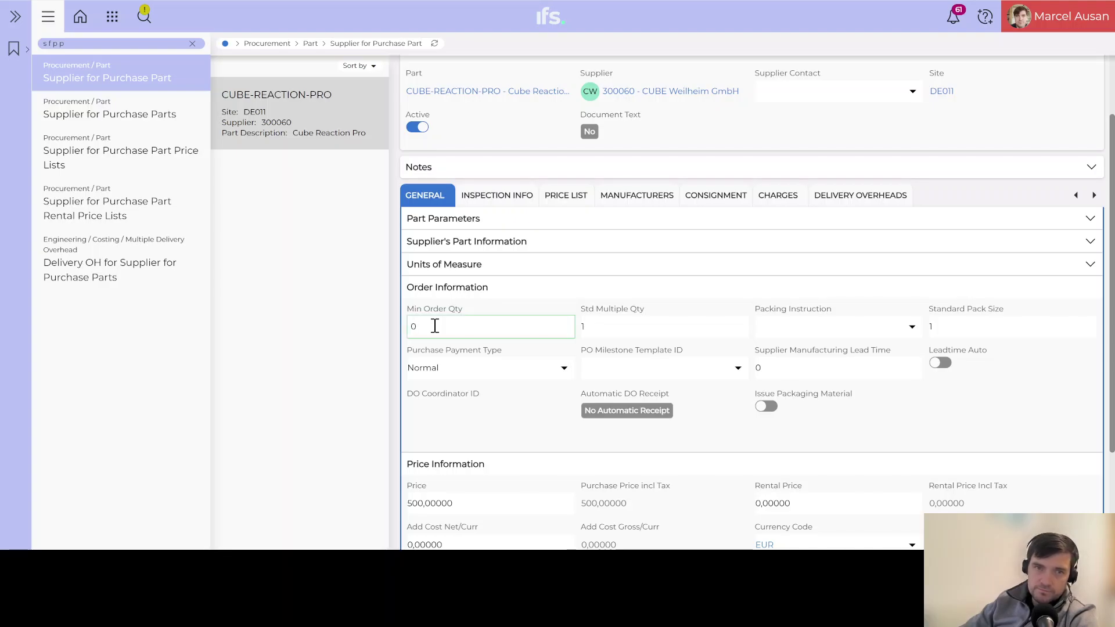
{"action": "key", "text": "BackSpace"}
{"action": "type", "text": "5"}
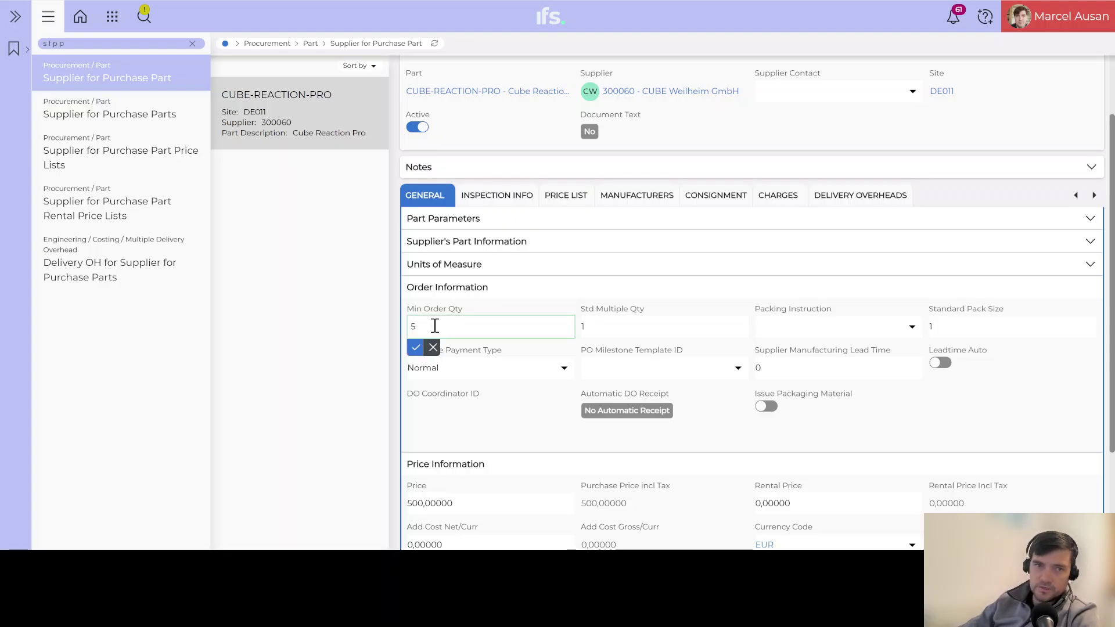
{"action": "left_click", "coordinate": [415, 348]}
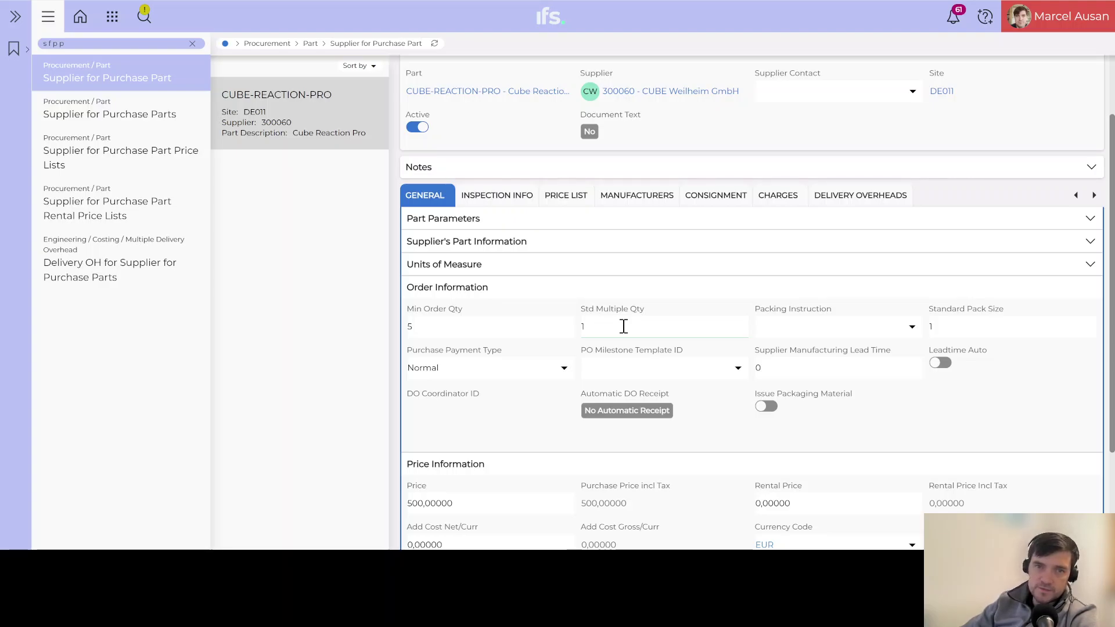
Review Std Multiple Qty and lead time, then view Inspection Info showing Receive into Arrival
{"action": "left_click", "coordinate": [591, 323]}
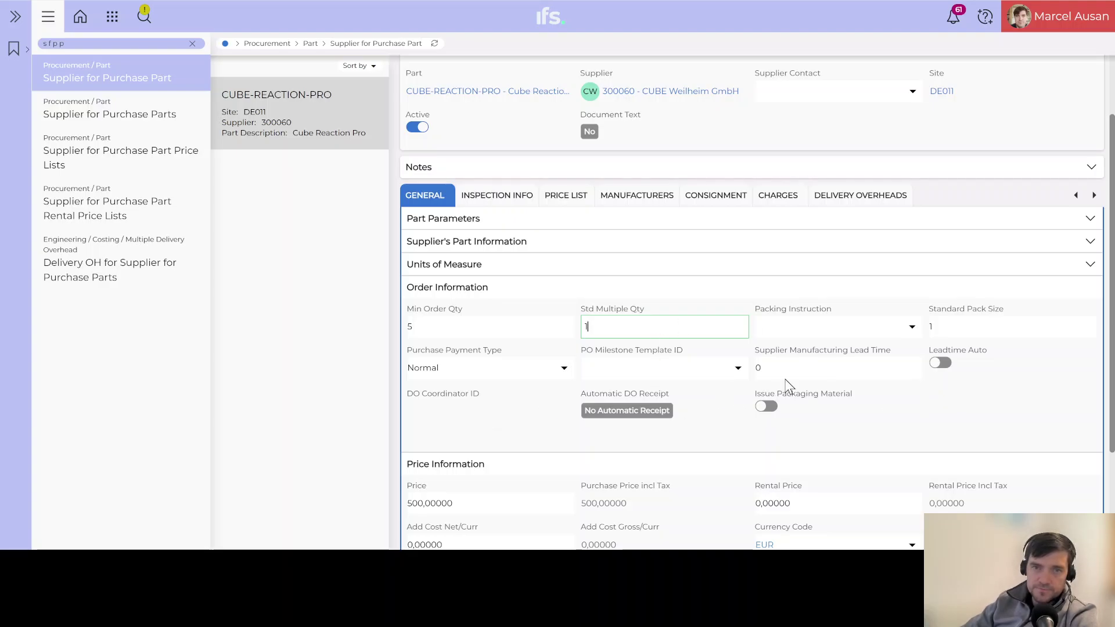
{"action": "left_click", "coordinate": [770, 367]}
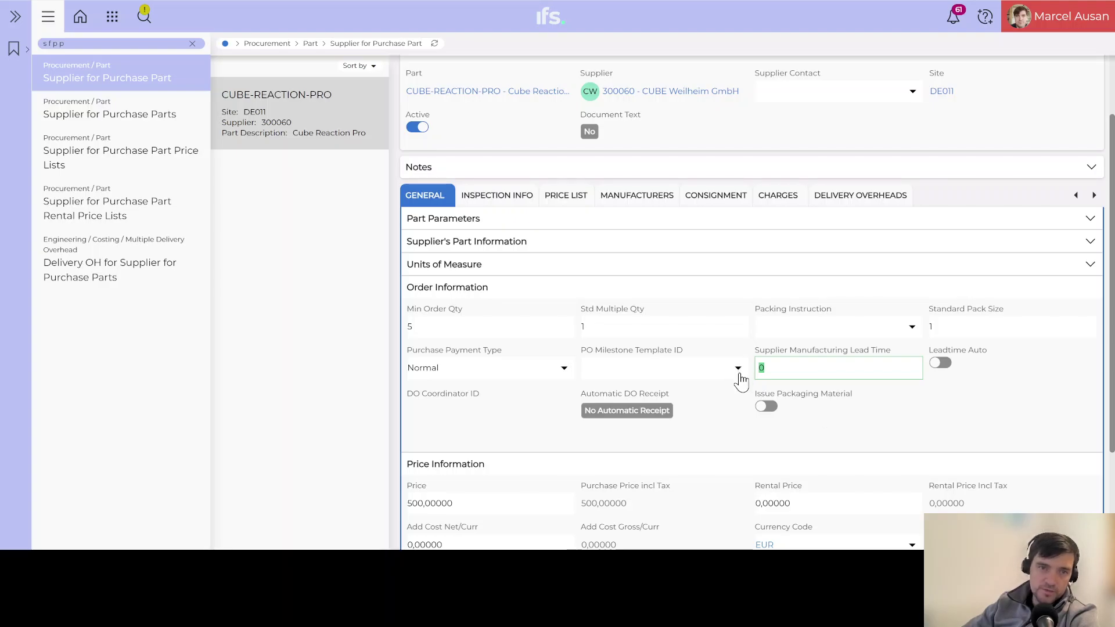
{"action": "left_click", "coordinate": [633, 290]}
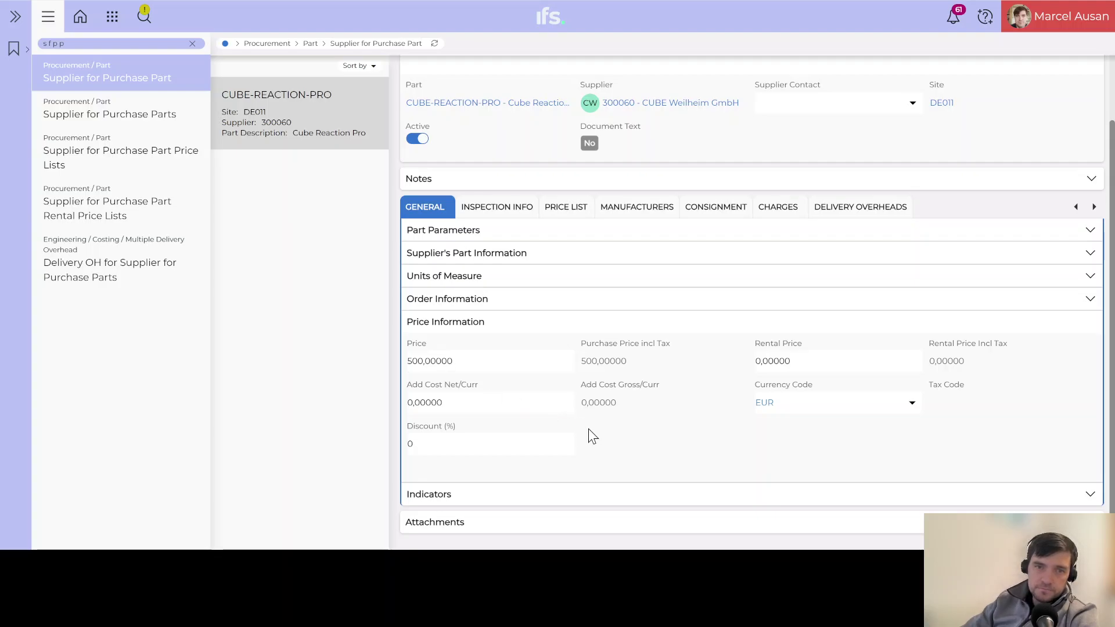
{"action": "left_click", "coordinate": [501, 213]}
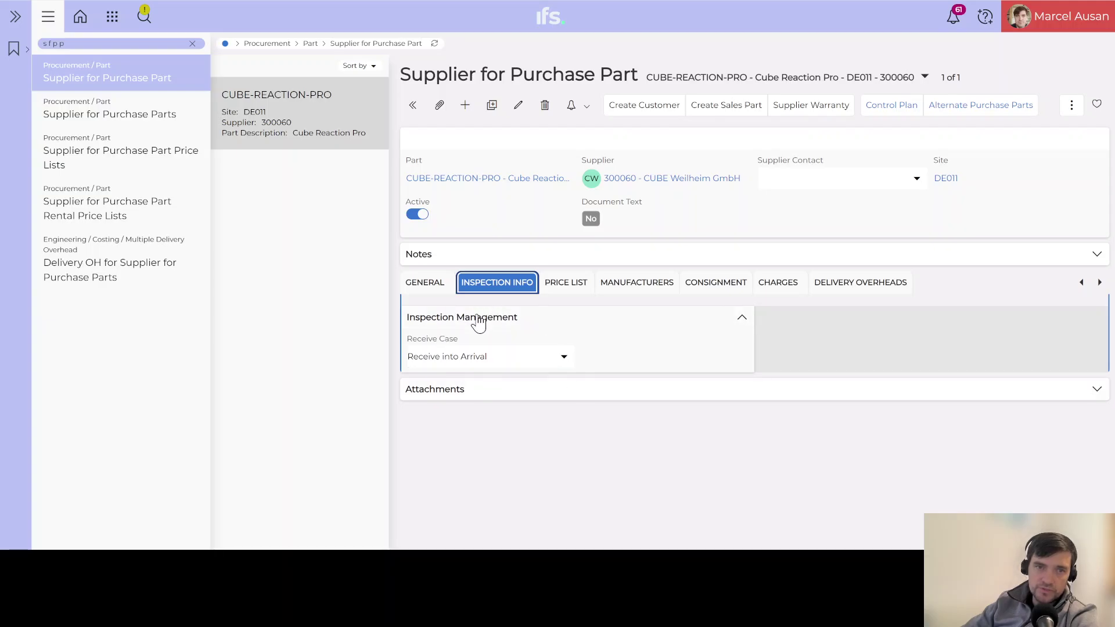
{"action": "left_click", "coordinate": [566, 365]}
{"action": "left_click", "coordinate": [564, 359]}
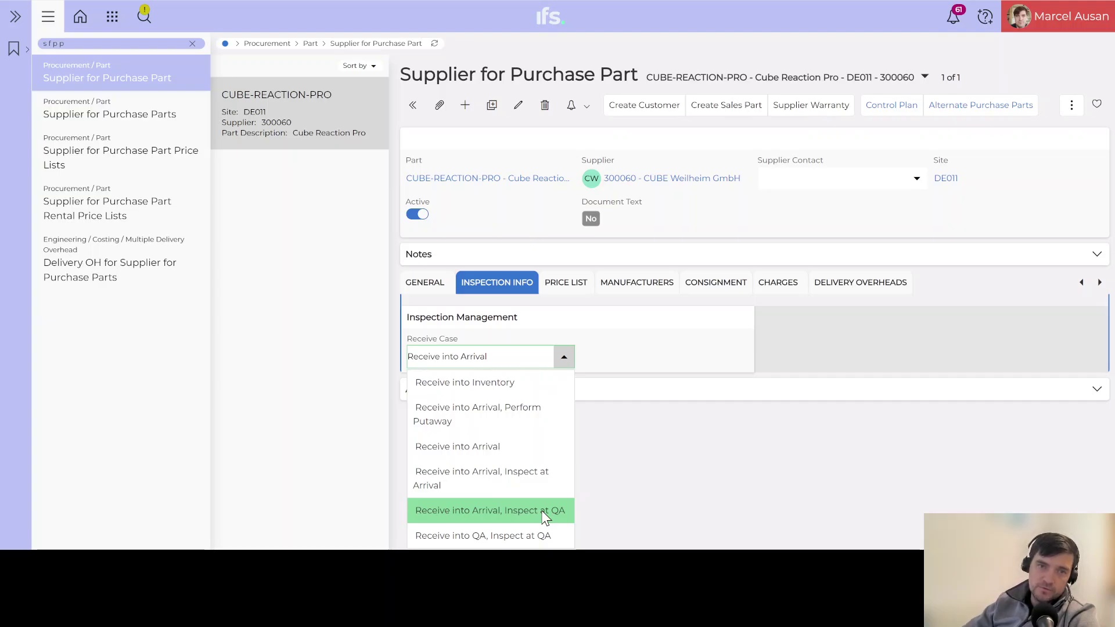
{"action": "left_click", "coordinate": [545, 511]}
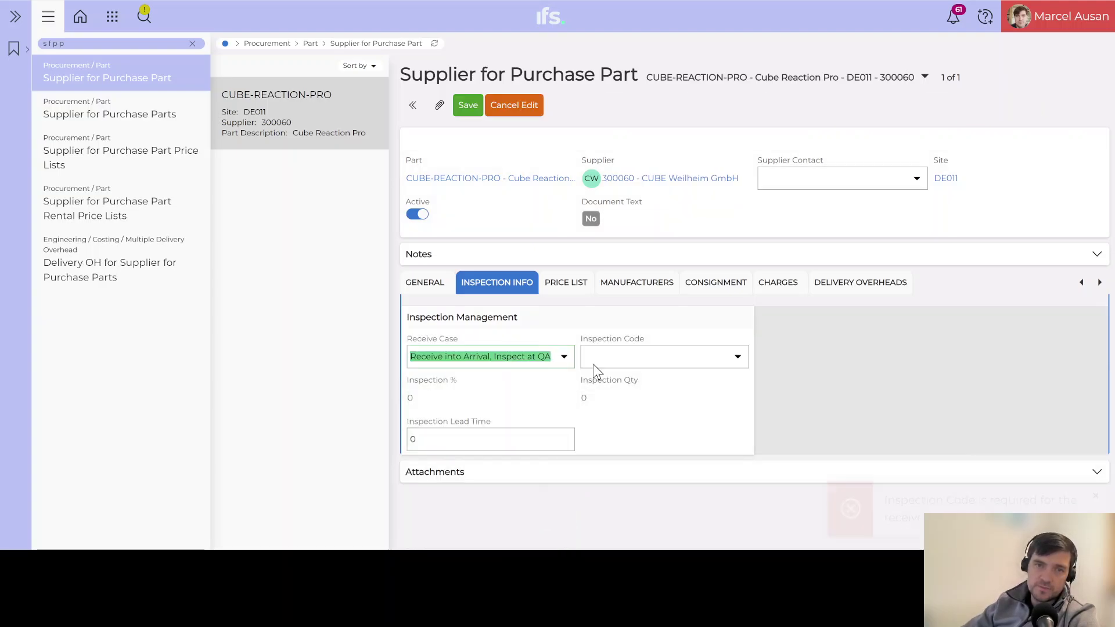
{"action": "left_click", "coordinate": [737, 357]}
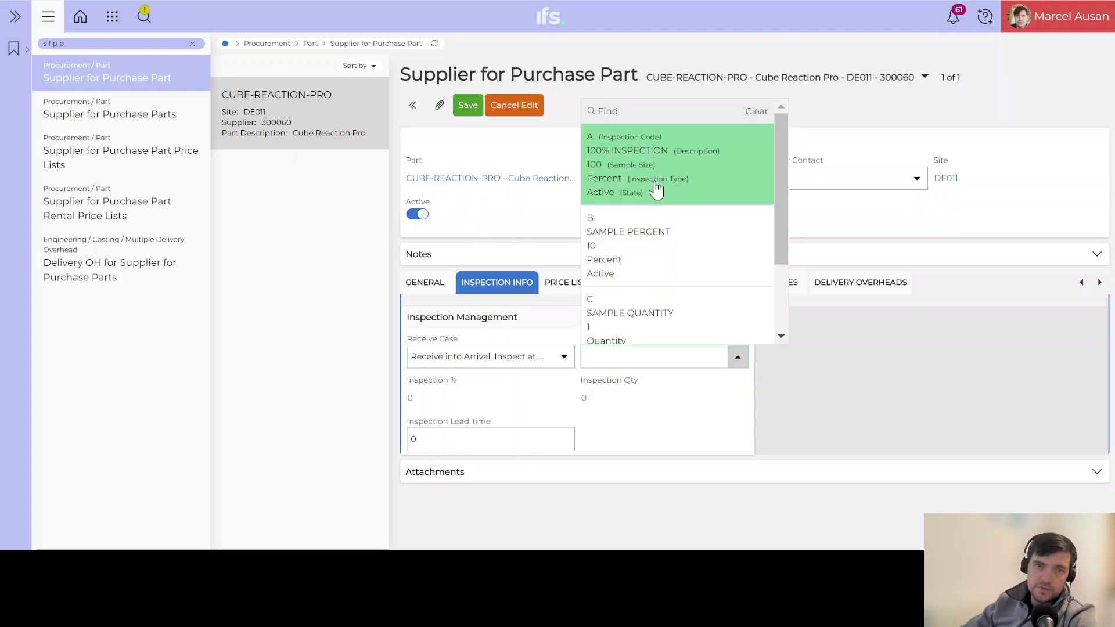
{"action": "scroll", "coordinate": [659, 299], "scroll_direction": "down", "scroll_amount": 3}
{"action": "scroll", "coordinate": [657, 322], "scroll_direction": "up", "scroll_amount": 3}
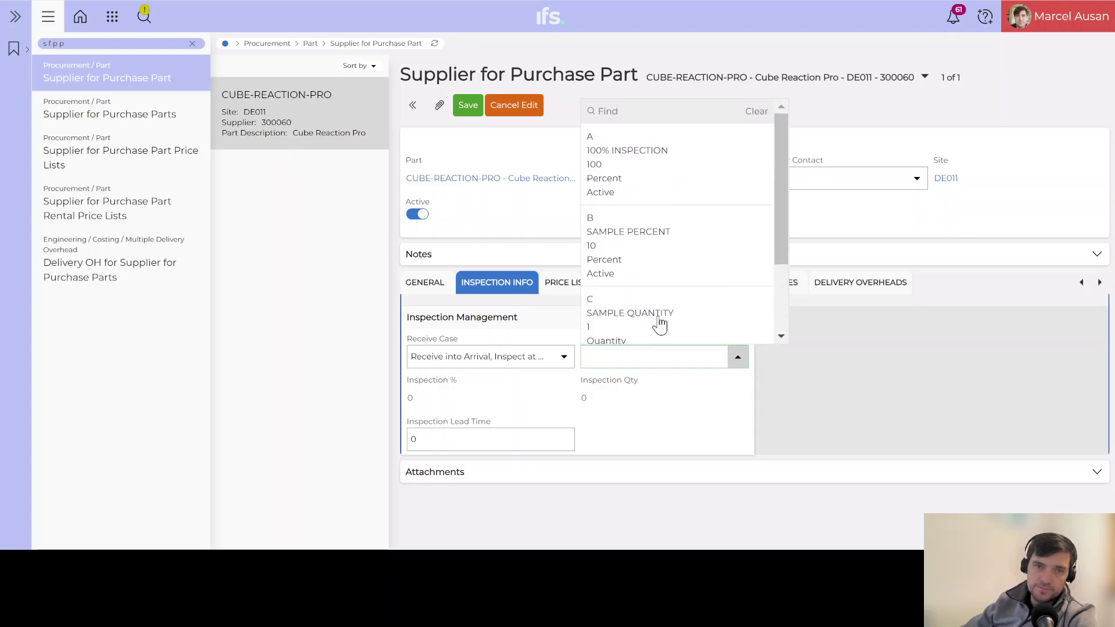
{"action": "left_click", "coordinate": [563, 357]}
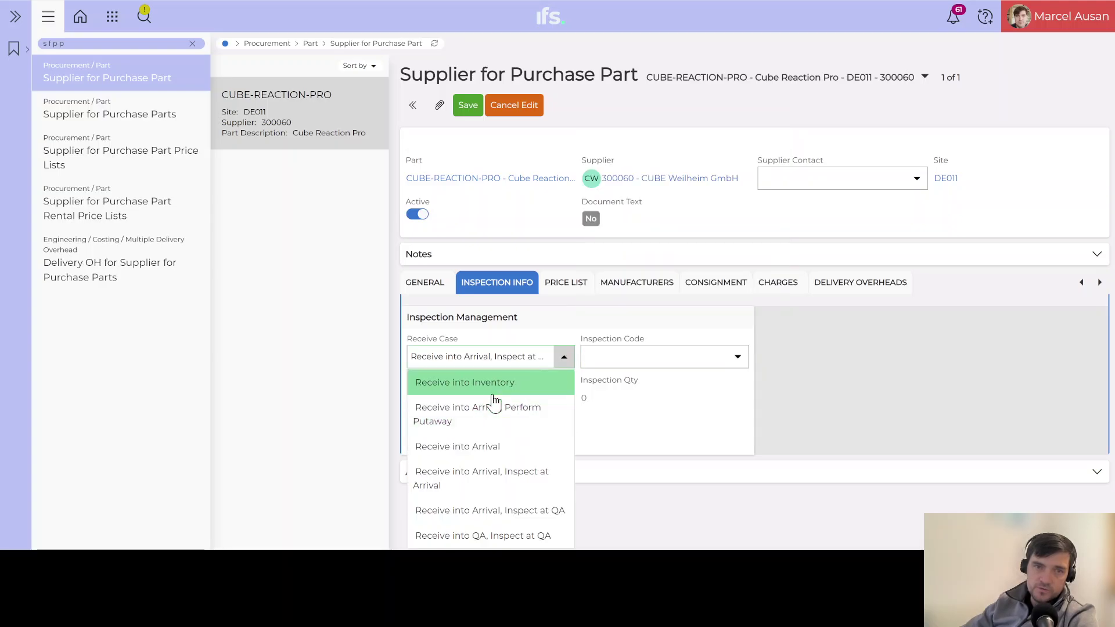
{"action": "left_click", "coordinate": [475, 447]}
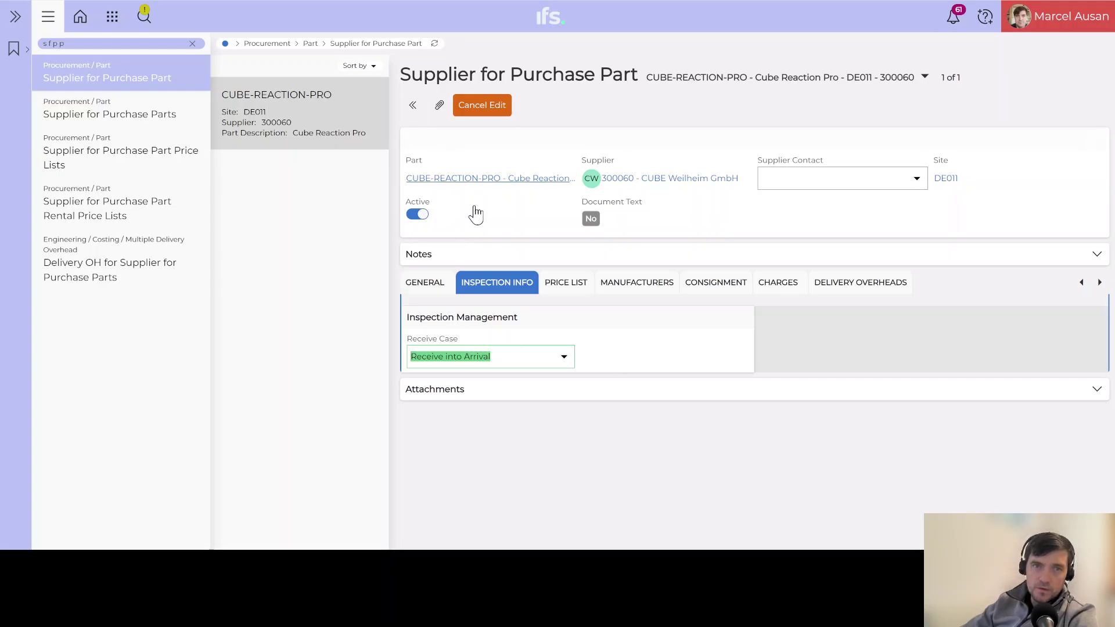
{"action": "left_click", "coordinate": [500, 107]}
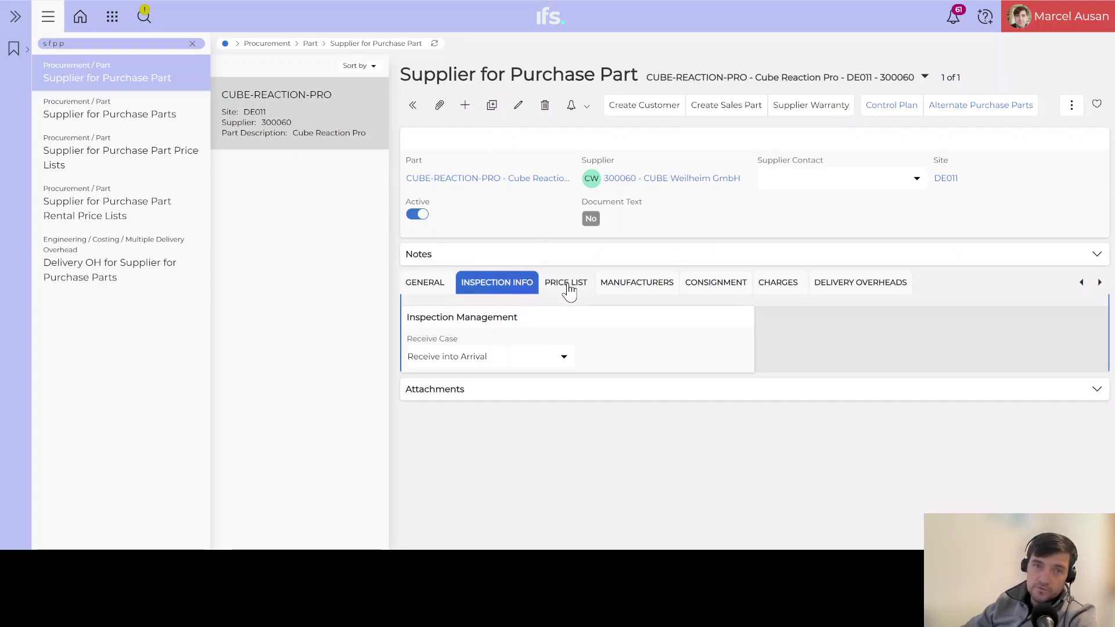
Check the empty Price List tab, recheck the 500 price, then view the empty Manufacturers tab
{"action": "left_click", "coordinate": [565, 291]}
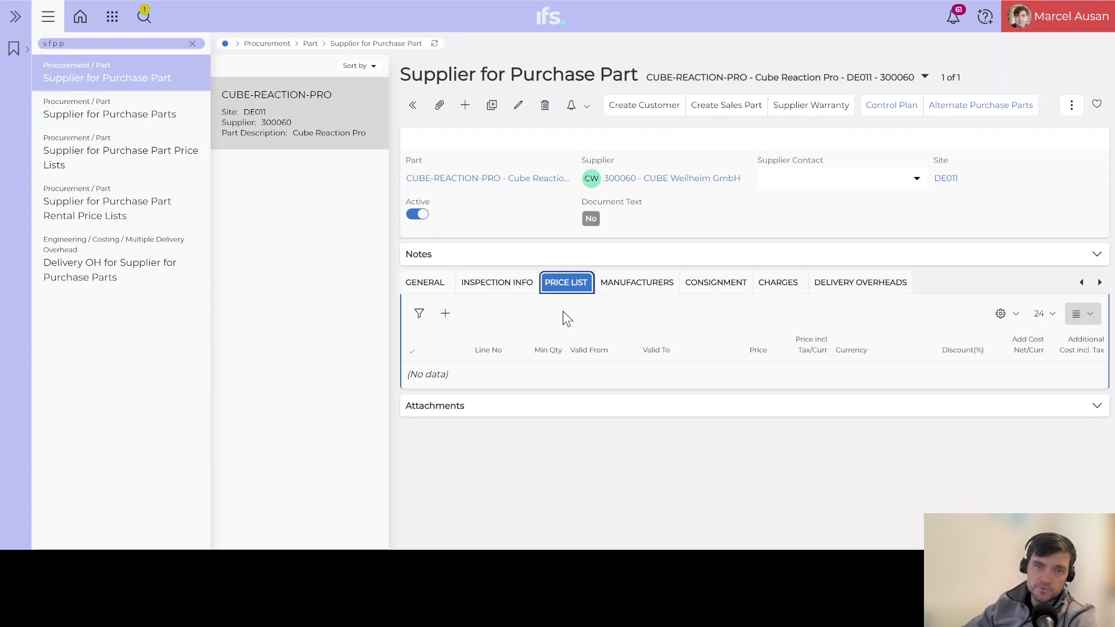
{"action": "left_click", "coordinate": [429, 285]}
{"action": "left_click", "coordinate": [428, 436]}
{"action": "double_click", "coordinate": [417, 437]}
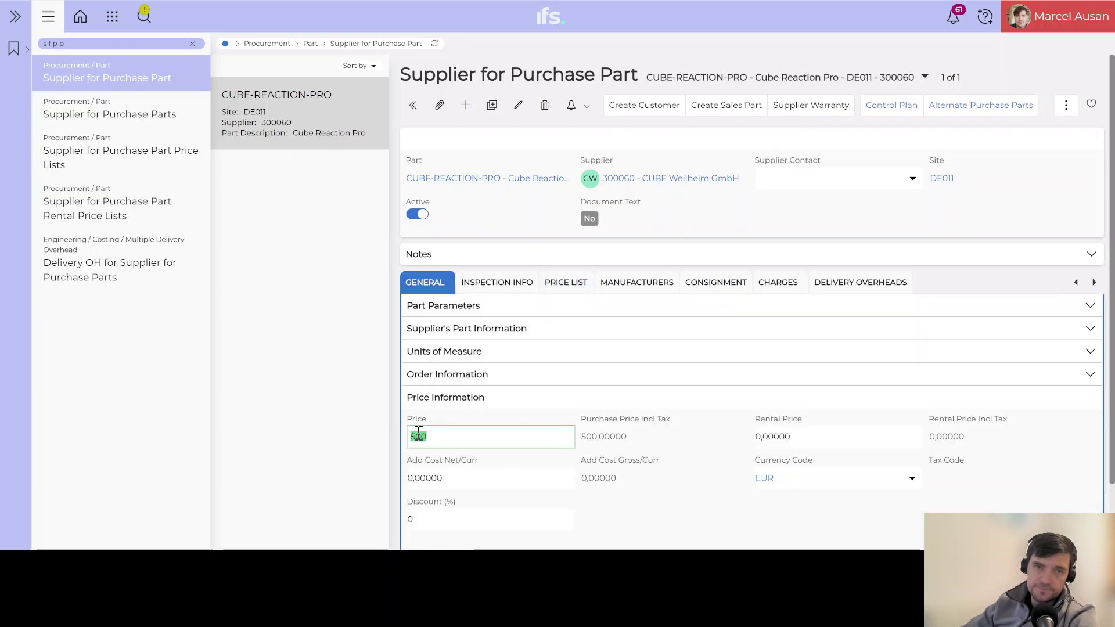
{"action": "left_click", "coordinate": [558, 287]}
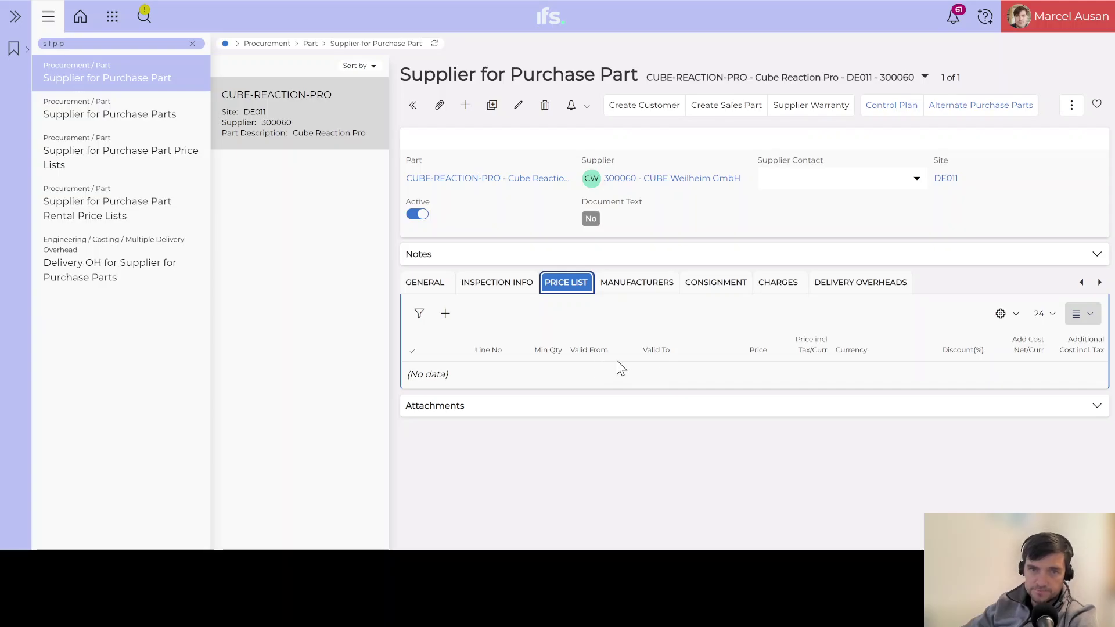
{"action": "left_click", "coordinate": [661, 288]}
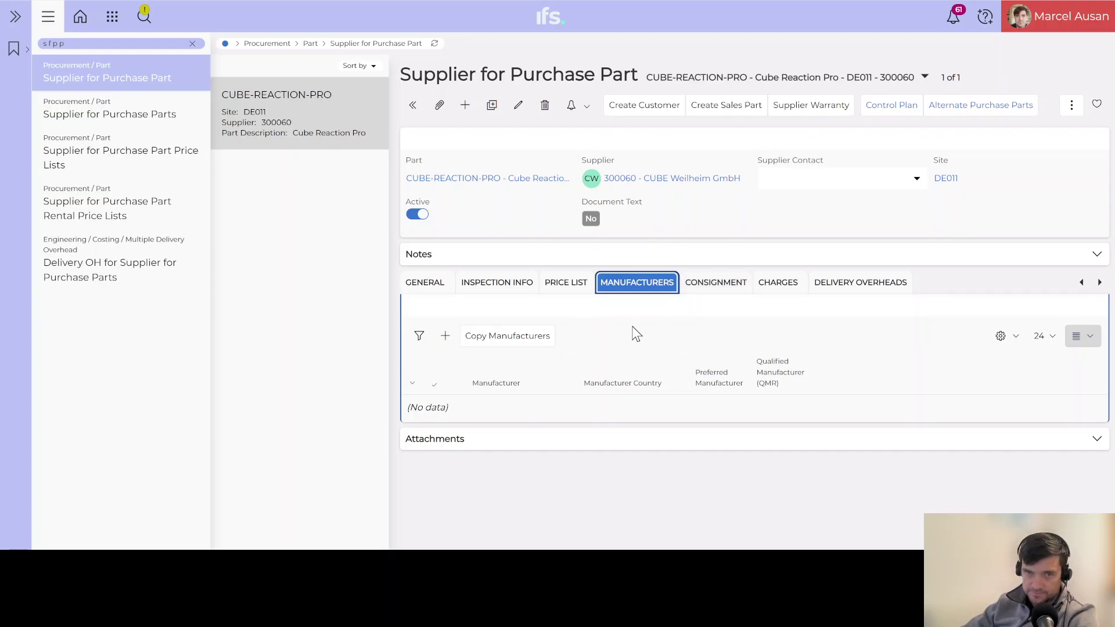
Check the Consignment, Charges and Delivery Overheads tabs, which hold no data
{"action": "left_click", "coordinate": [717, 288]}
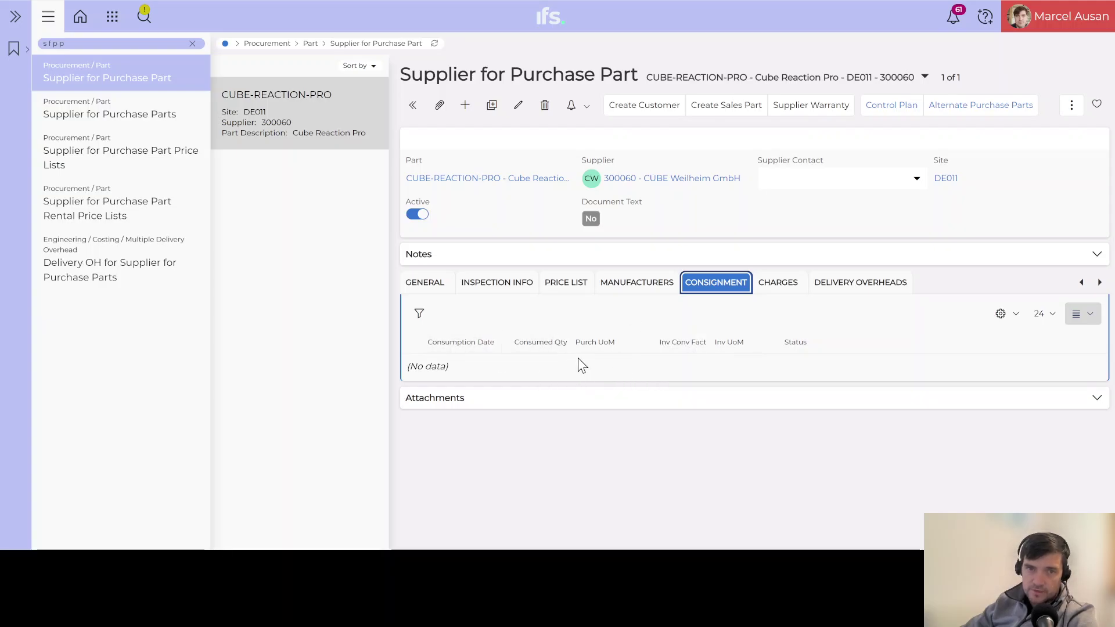
{"action": "left_click", "coordinate": [773, 286]}
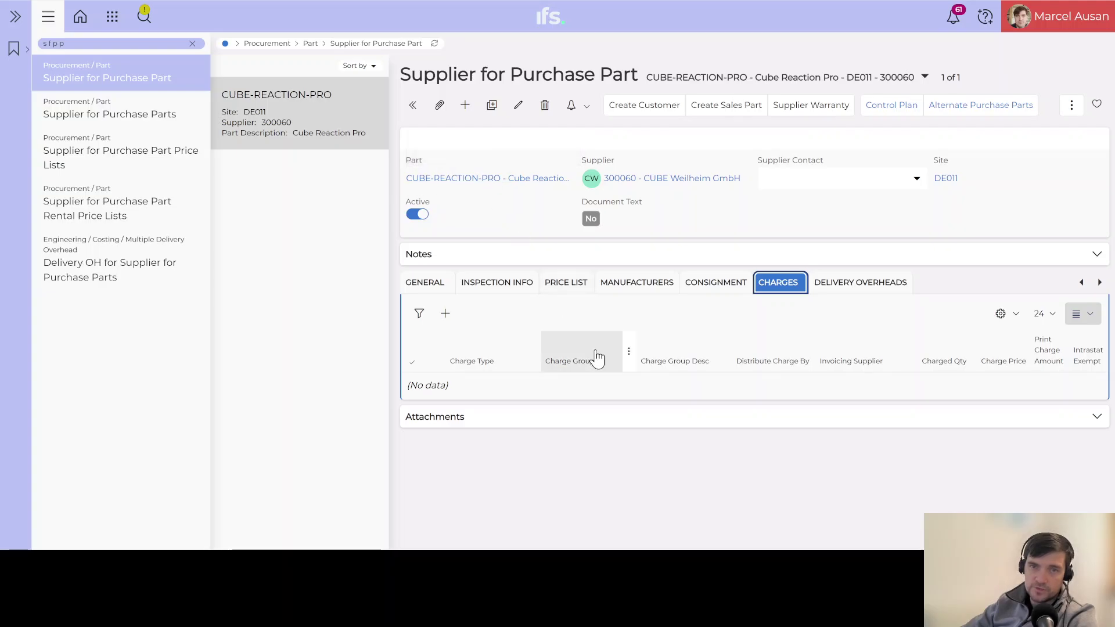
{"action": "left_click", "coordinate": [849, 286]}
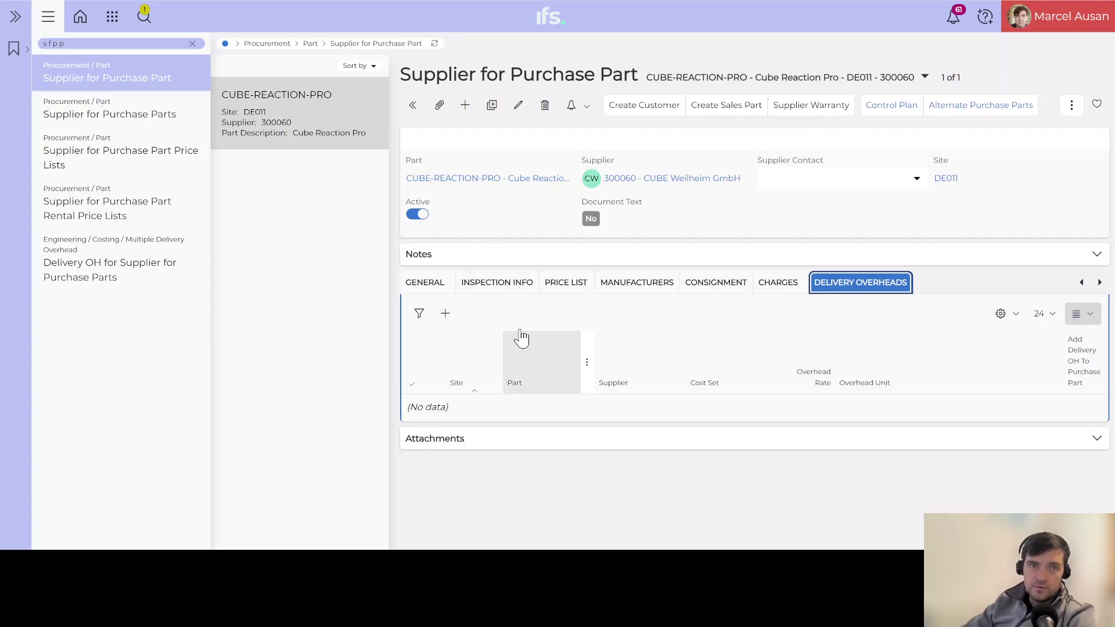
Return to the General tab showing price 500,00000 EUR and 0 % discount
{"action": "left_click", "coordinate": [426, 285]}
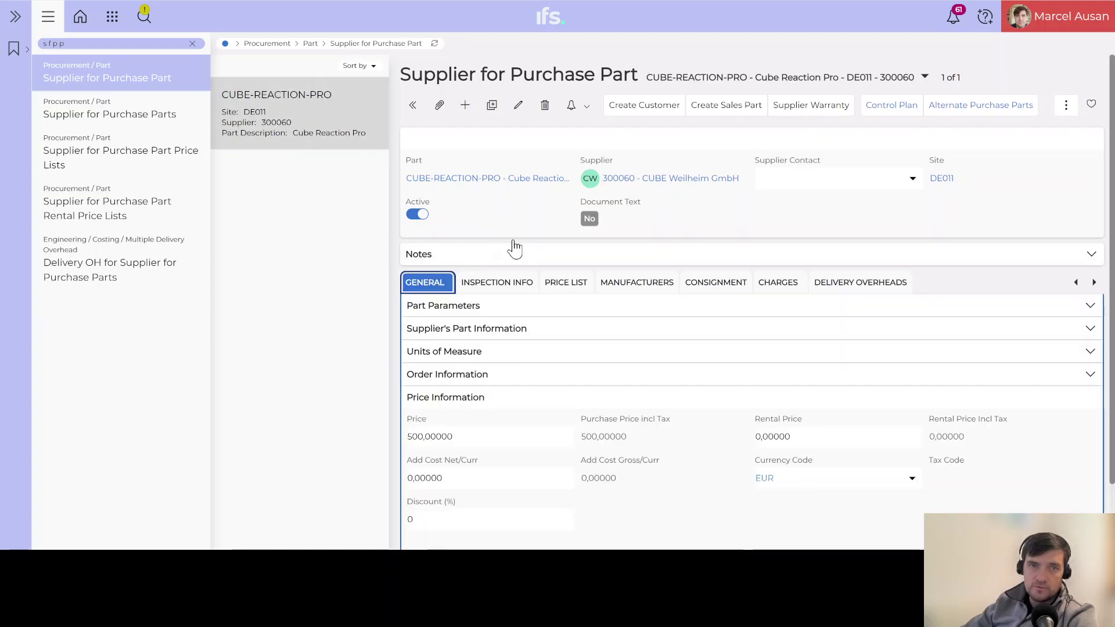